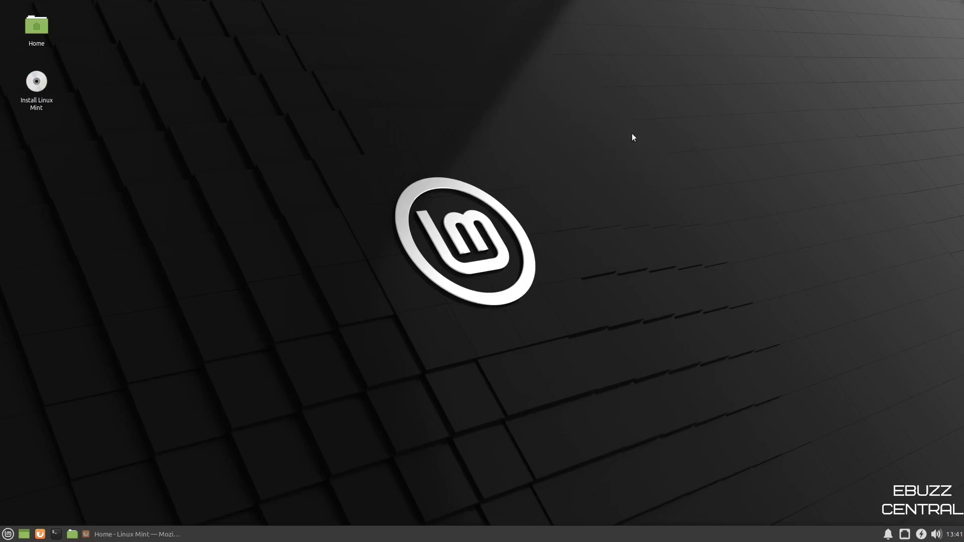
Step: Restore the linuxmint.com Firefox window and scroll through its features and 'Why choose Linux Mint?' sections
click(140, 535)
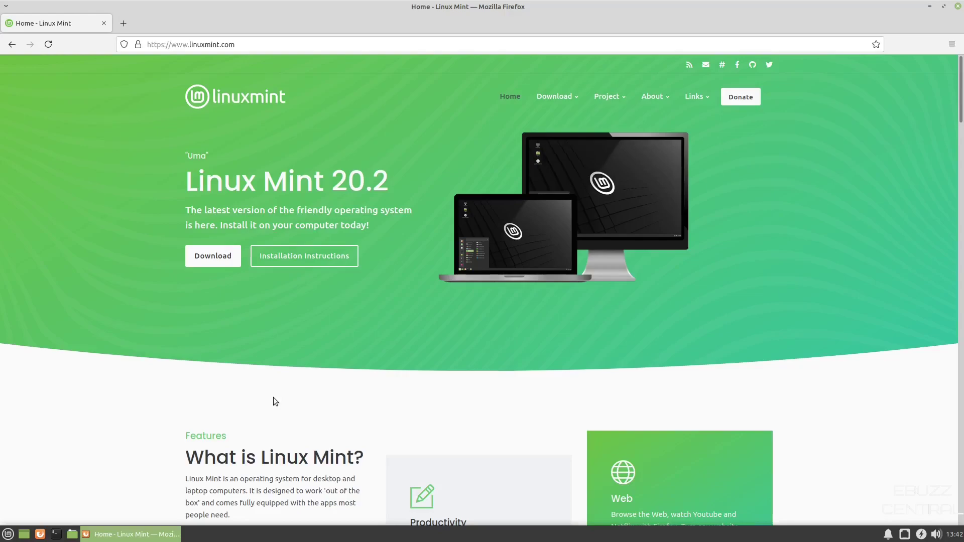
scroll(310, 366, down, 3)
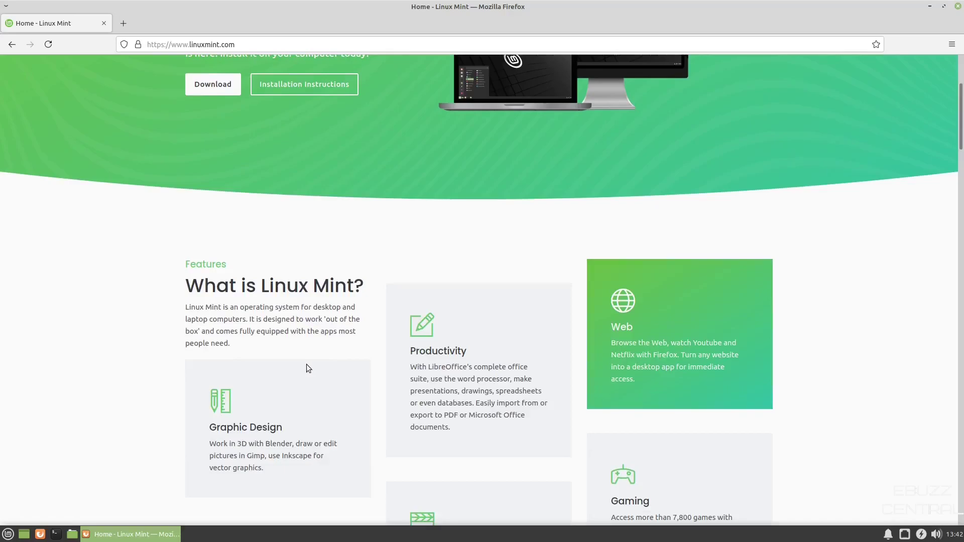
scroll(306, 364, down, 2)
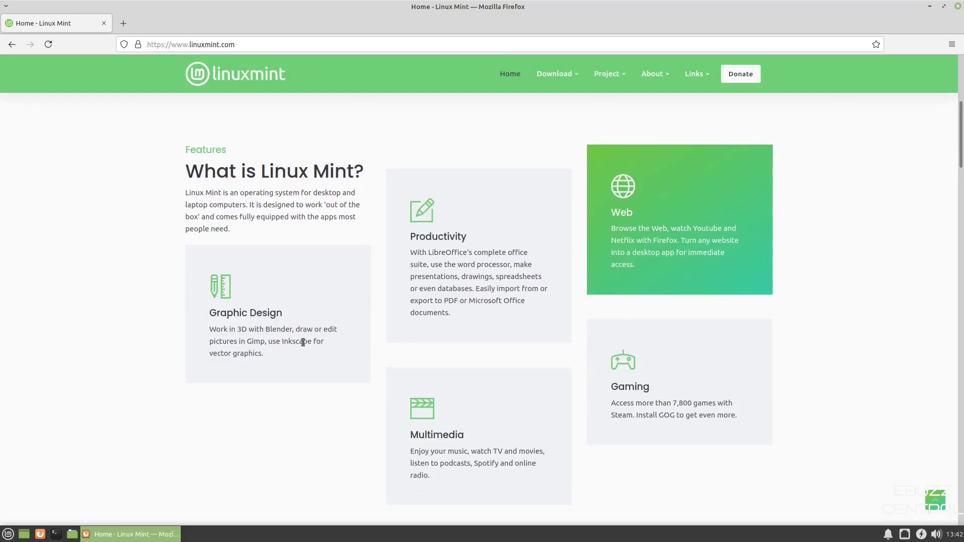
scroll(301, 344, down, 4)
scroll(296, 347, down, 6)
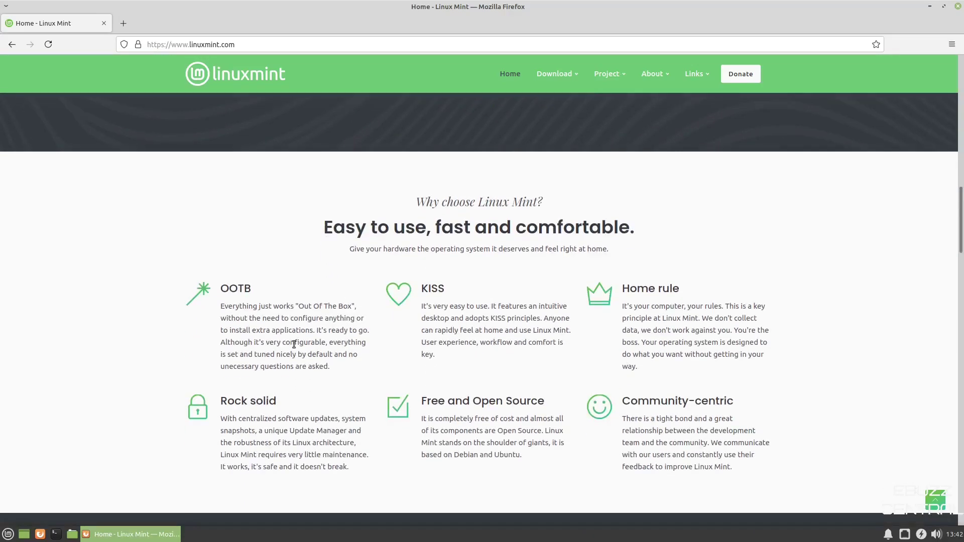
scroll(293, 344, down, 2)
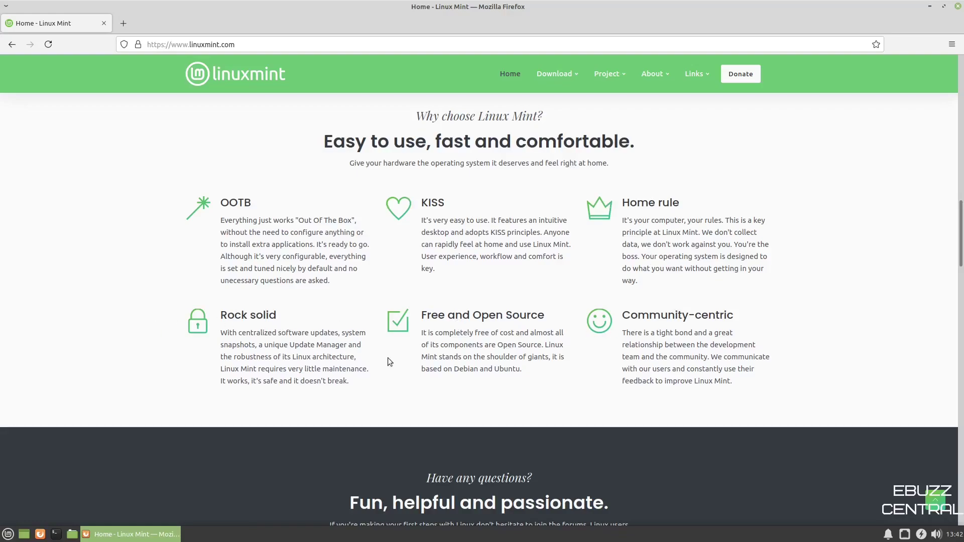
scroll(429, 360, up, 10)
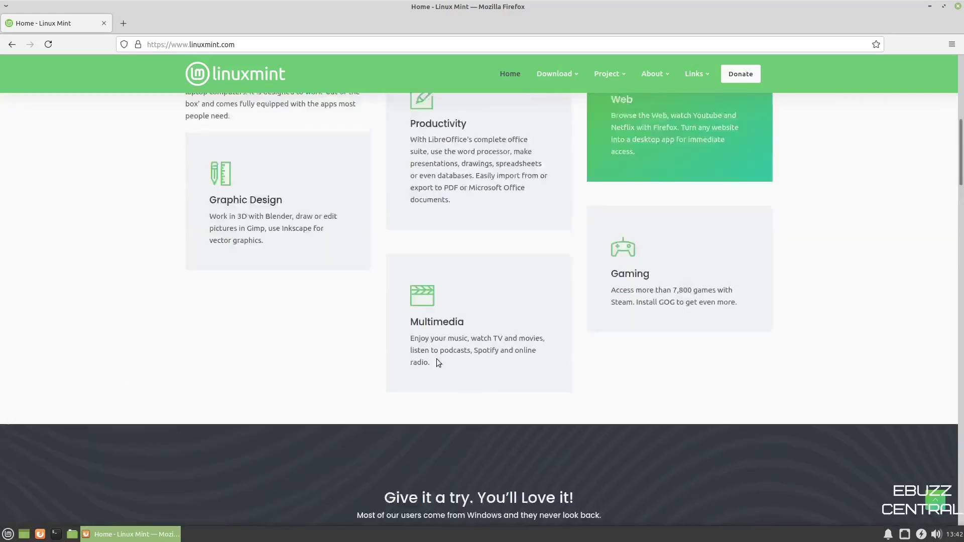
Step: Preview the Installation Guide in a new tab, close it, then browse the Project, About, Links and Download menus
scroll(437, 360, up, 8)
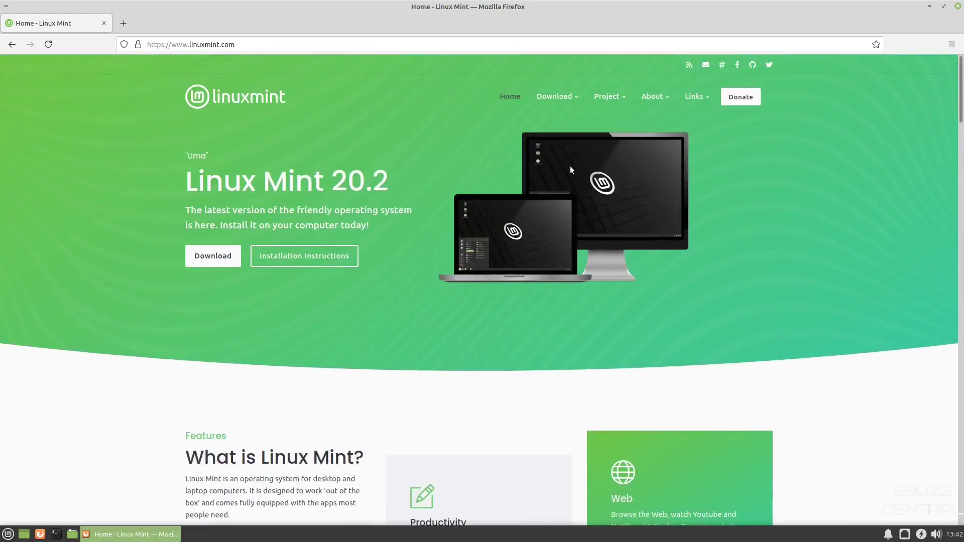
mouse_move(549, 101)
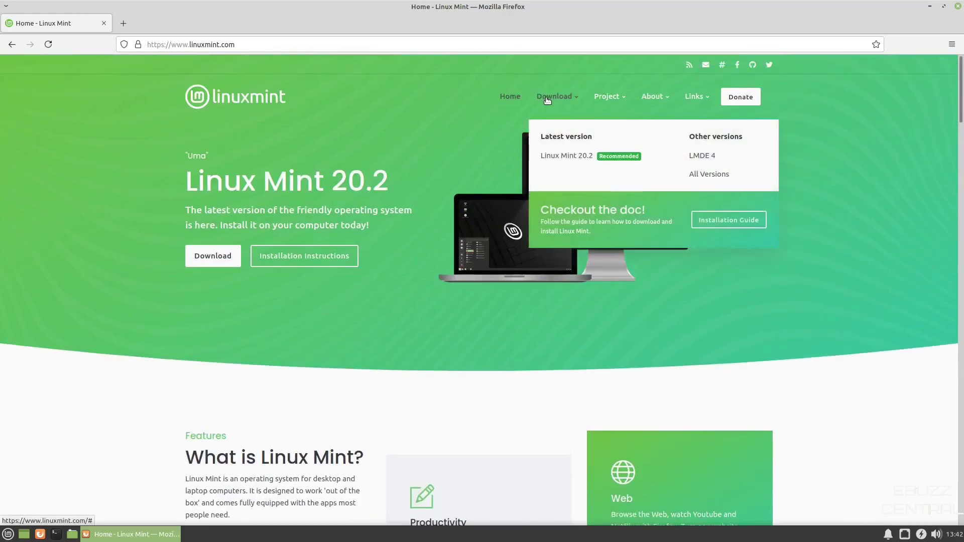
click(732, 221)
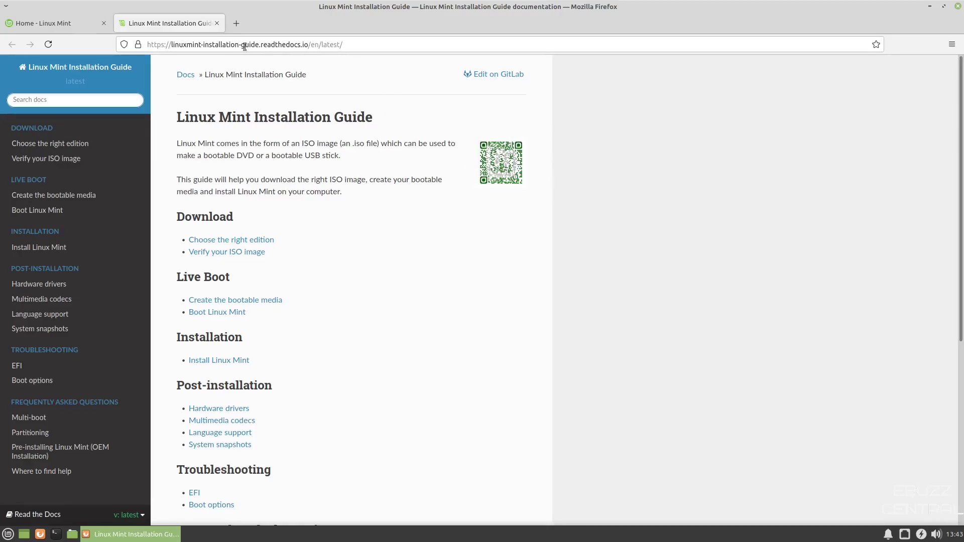
click(218, 24)
mouse_move(615, 98)
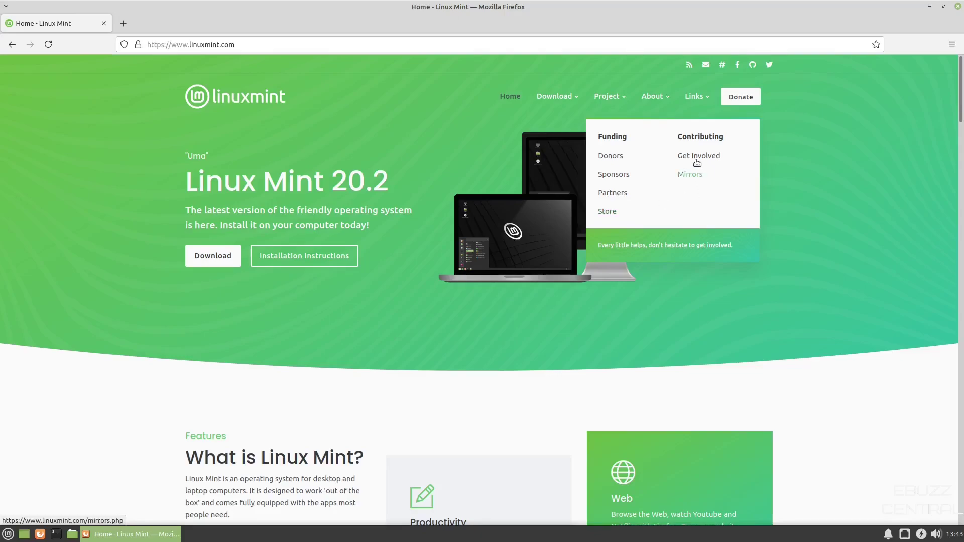
mouse_move(659, 100)
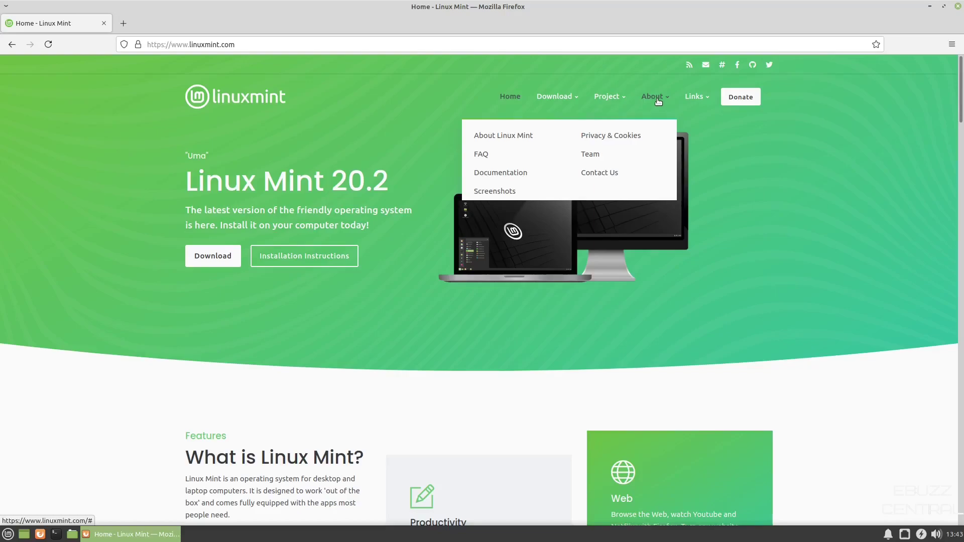
mouse_move(699, 98)
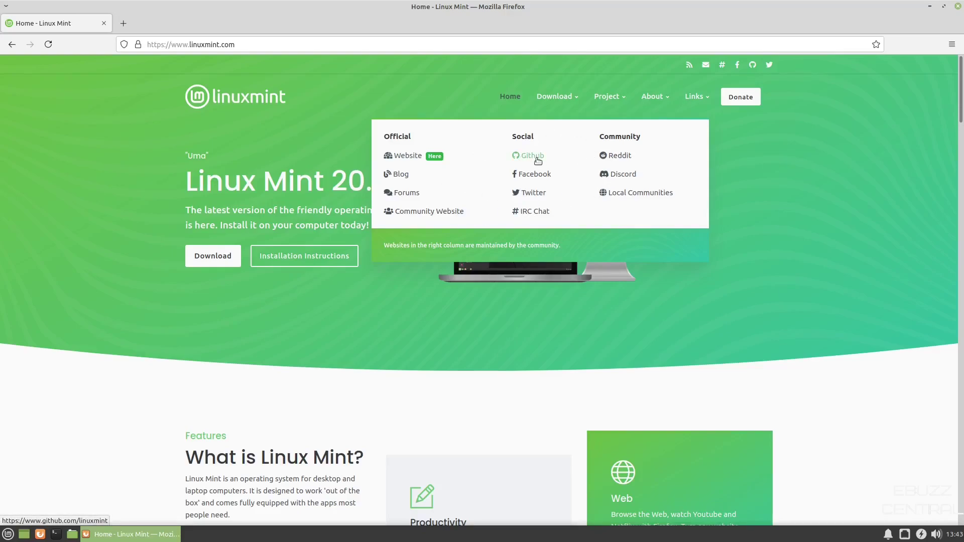
mouse_move(541, 99)
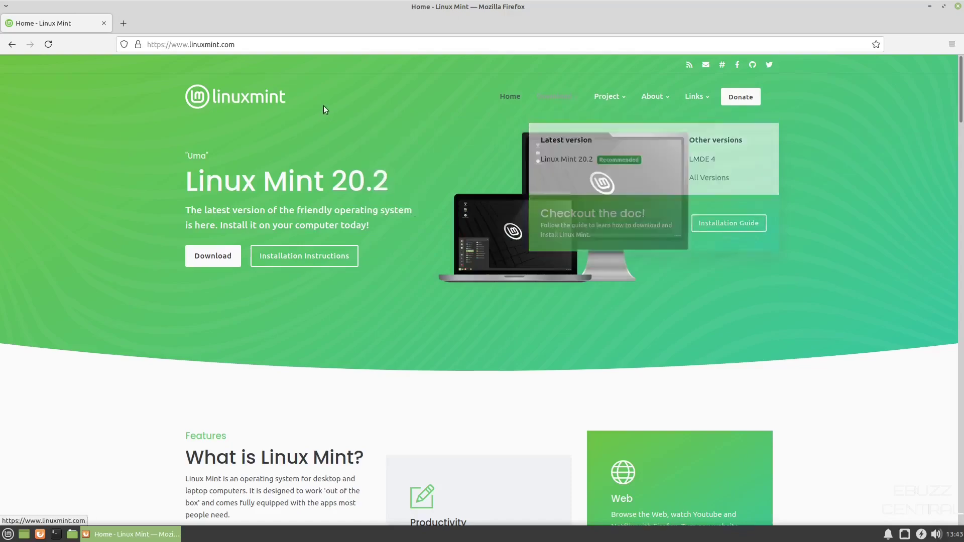
Step: Open the Linux Mint 20.2 download page, scroll through the Cinnamon, MATE and Xfce editions, then close Firefox
click(216, 260)
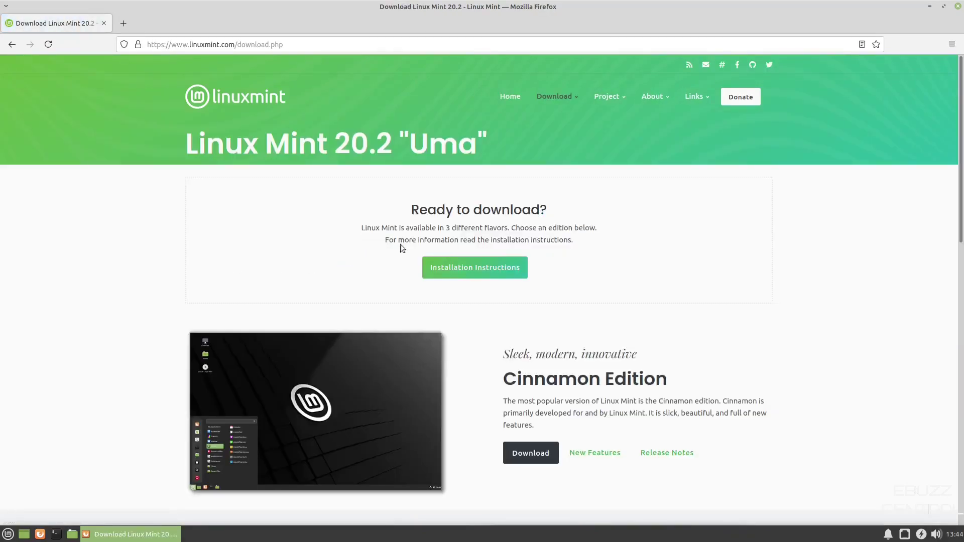
scroll(402, 247, down, 10)
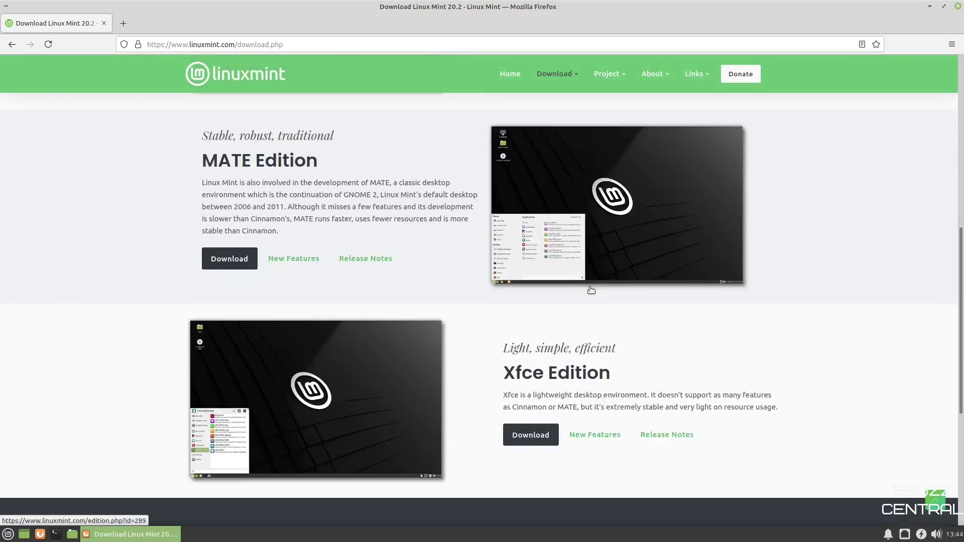
scroll(591, 290, down, 3)
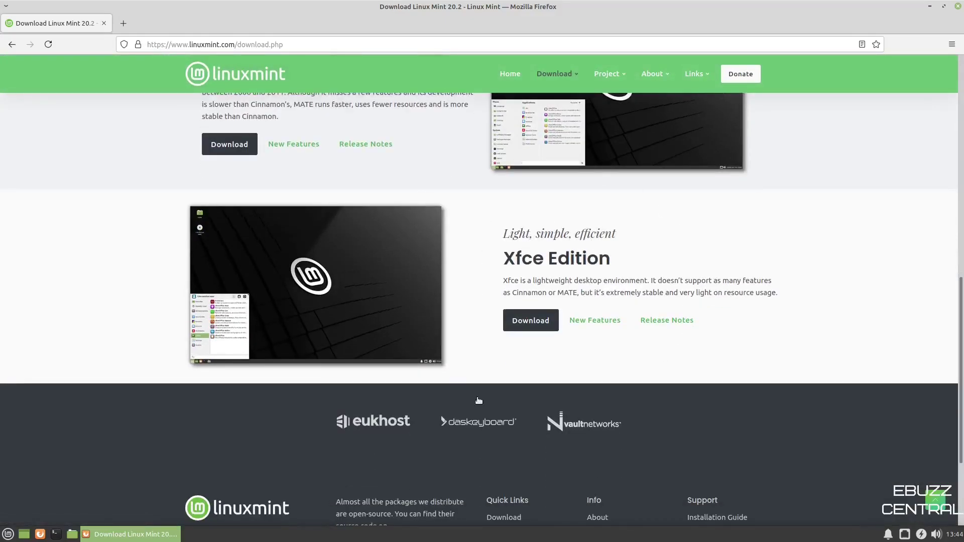
scroll(617, 318, down, 3)
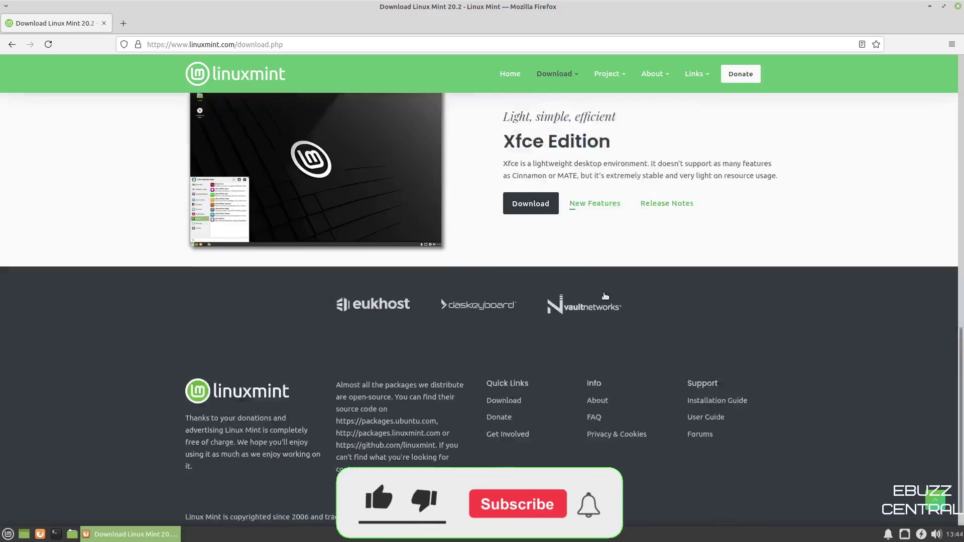
scroll(595, 297, up, 5)
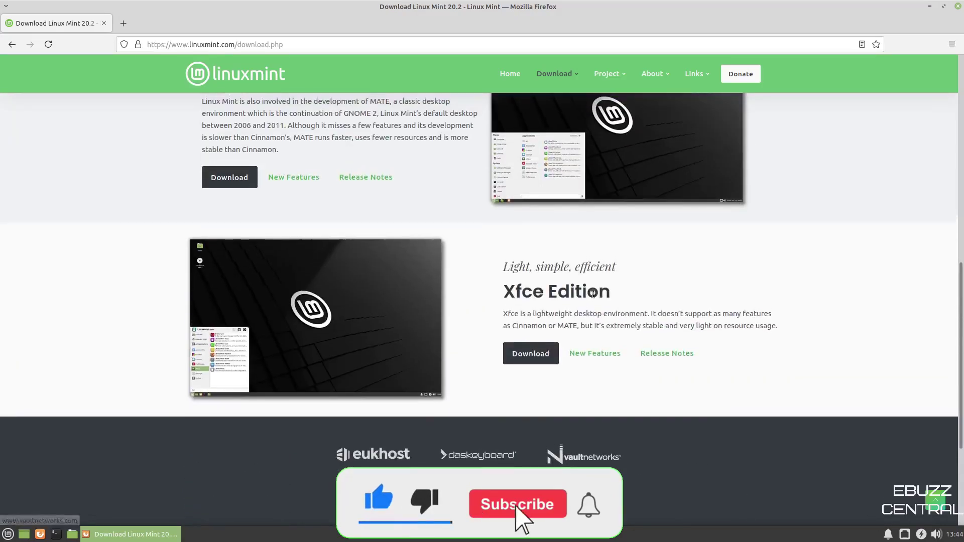
scroll(592, 294, up, 12)
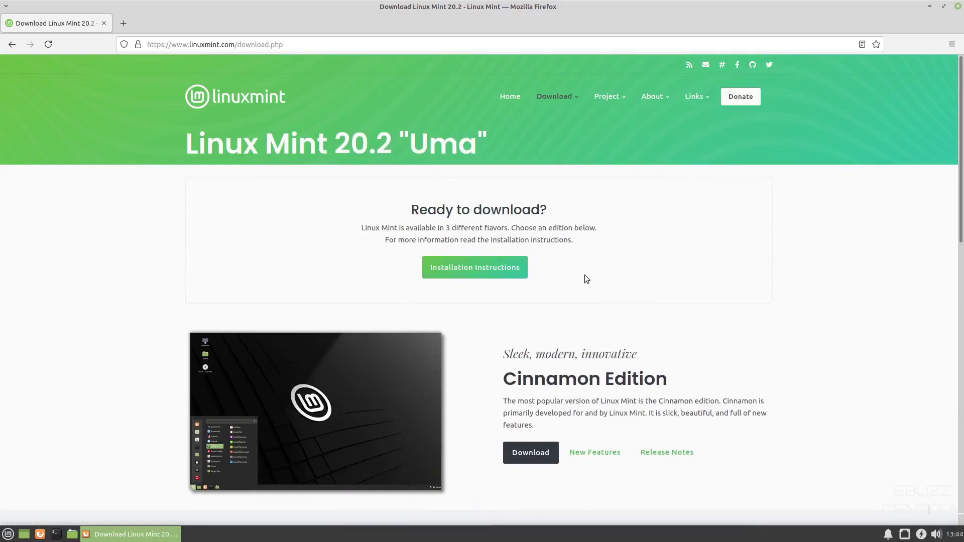
click(957, 6)
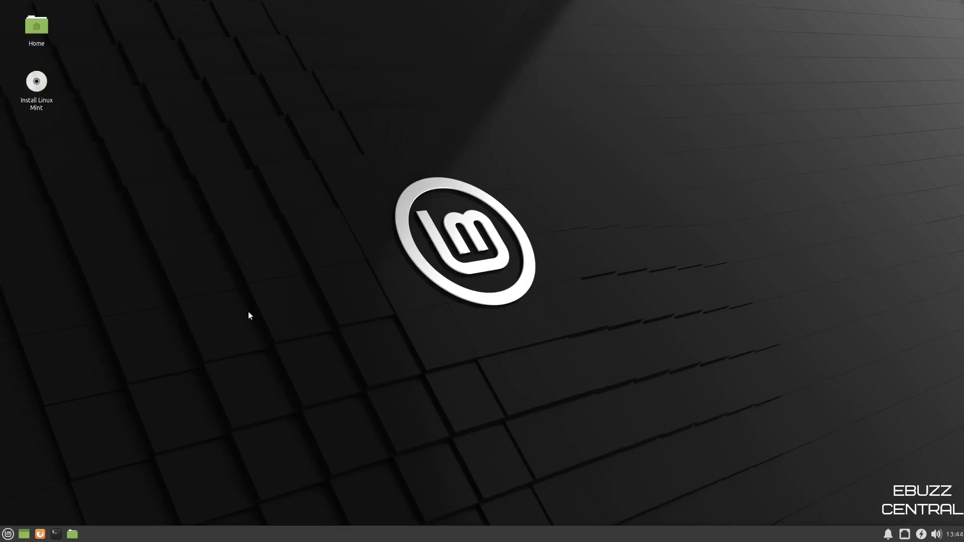
Step: In Desktop Settings, pick the teal moon image as the wallpaper and close the dialog
right_click(527, 154)
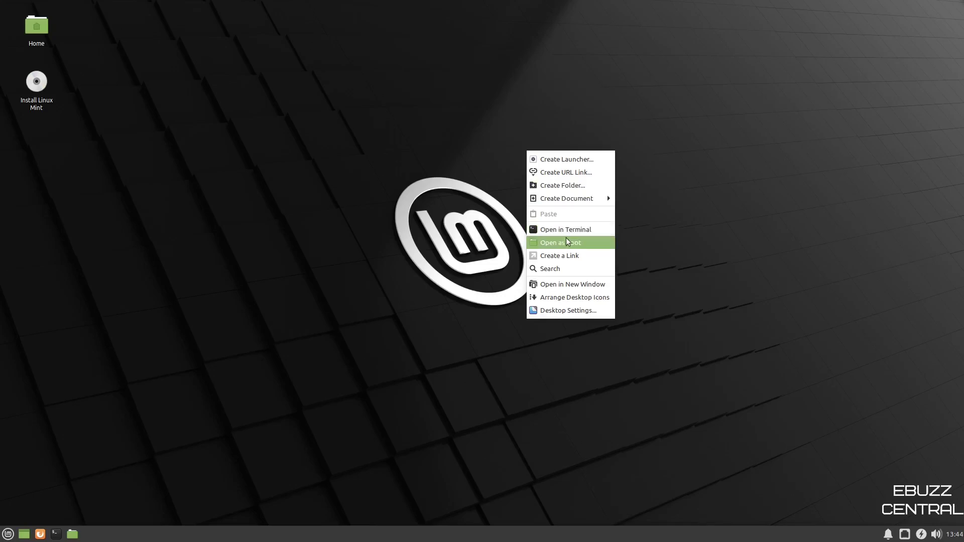
click(567, 310)
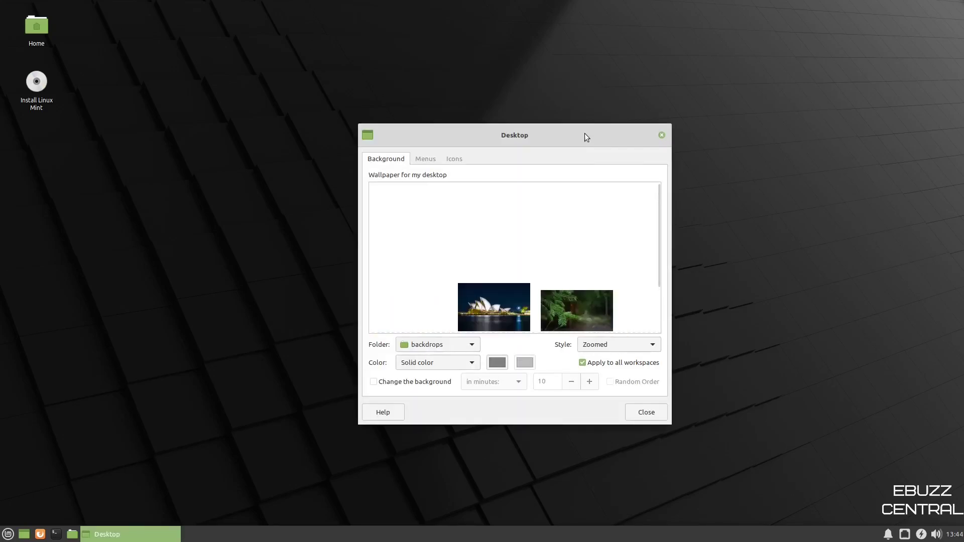
drag(583, 136, 509, 51)
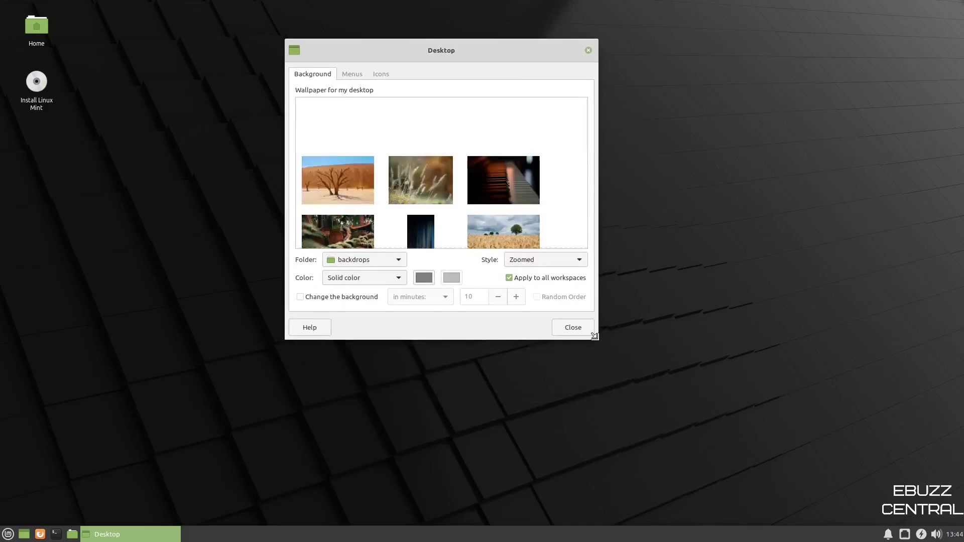
drag(598, 340, 717, 440)
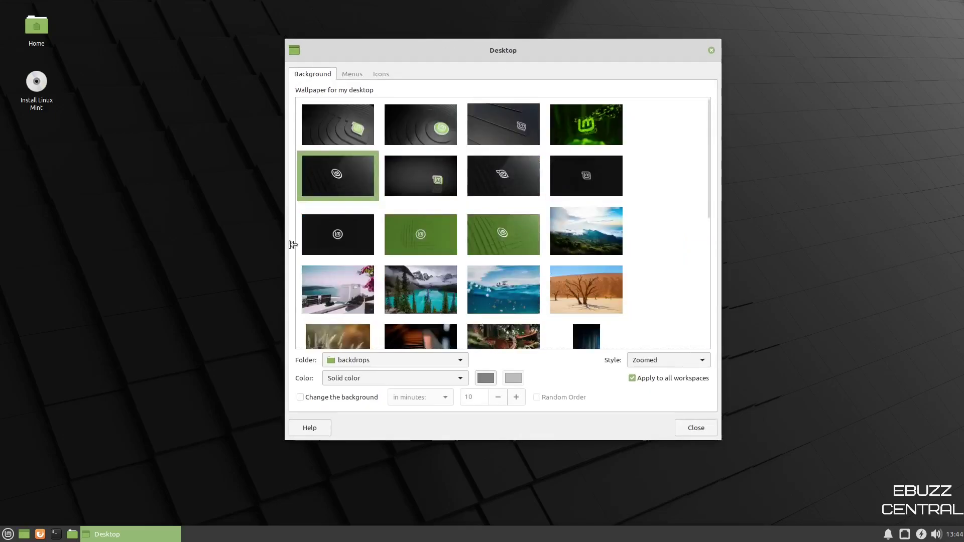
drag(573, 55, 598, 69)
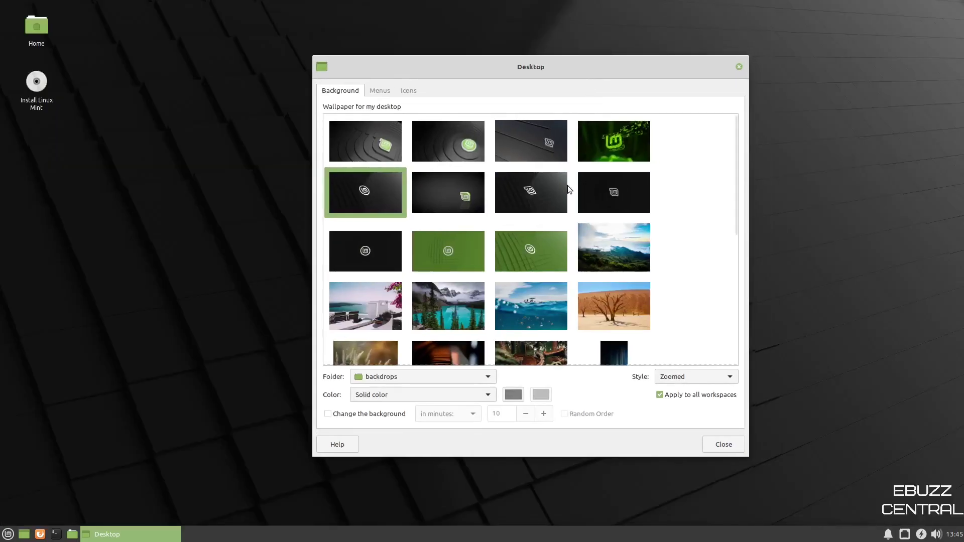
scroll(560, 191, down, 3)
scroll(561, 195, down, 4)
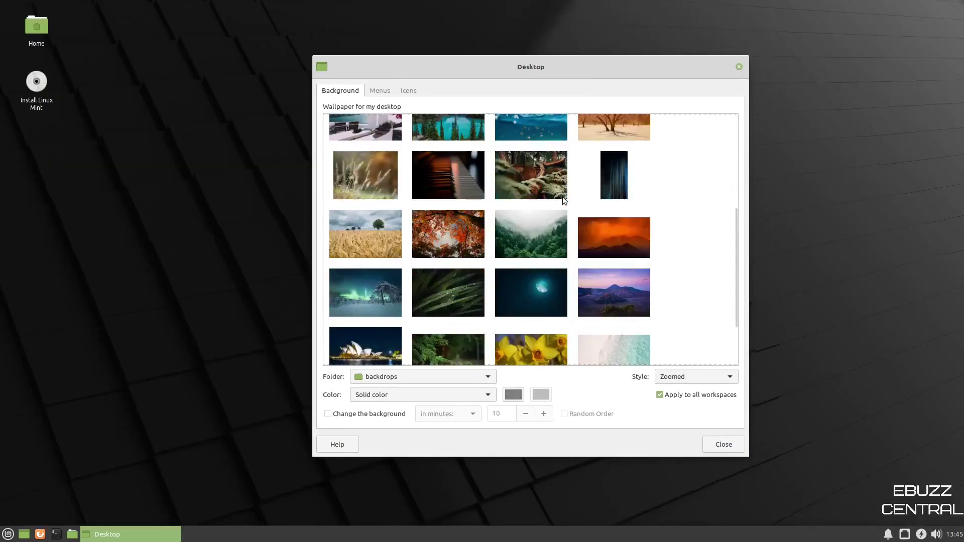
click(527, 267)
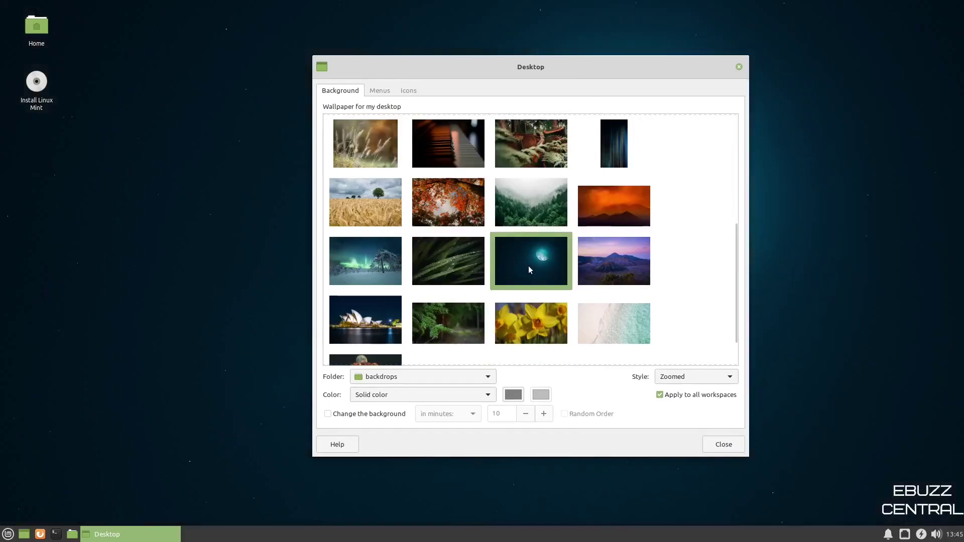
drag(633, 64, 600, 57)
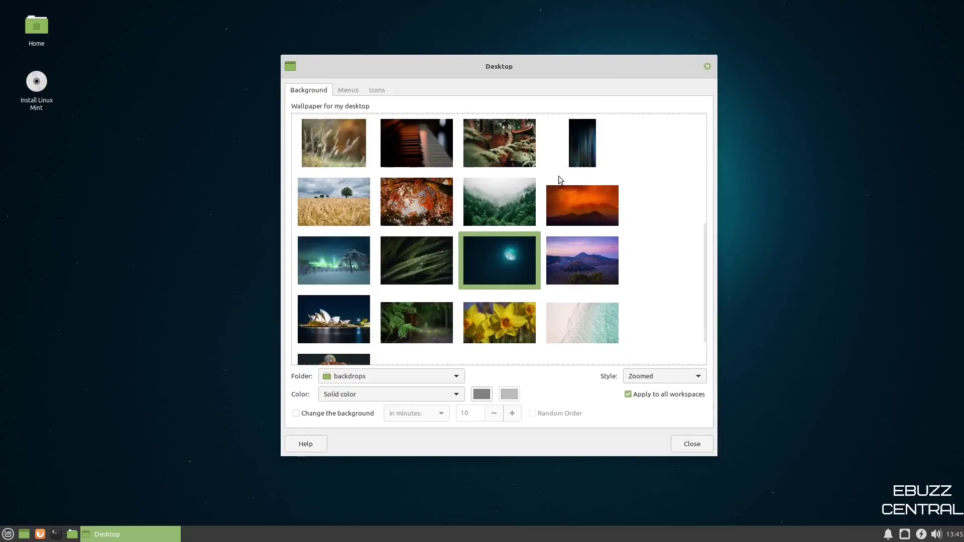
click(700, 444)
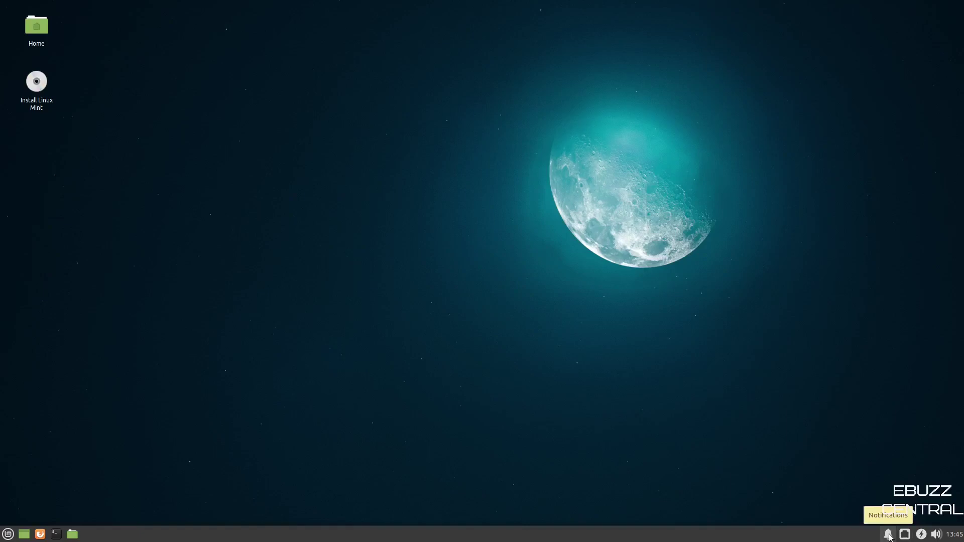
Step: Open Panel Preferences and try Vertical and Deskbar modes before returning to Horizontal
right_click(748, 533)
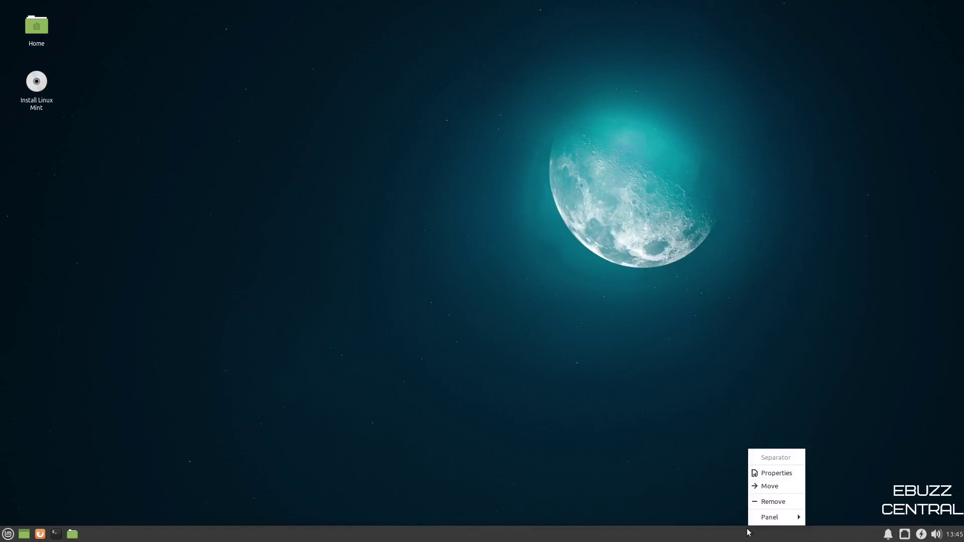
mouse_move(776, 518)
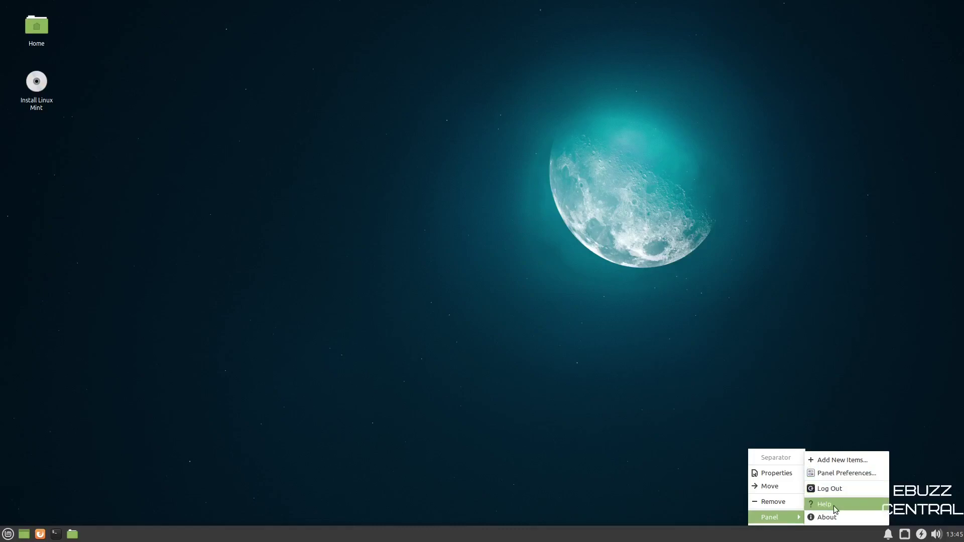
click(838, 472)
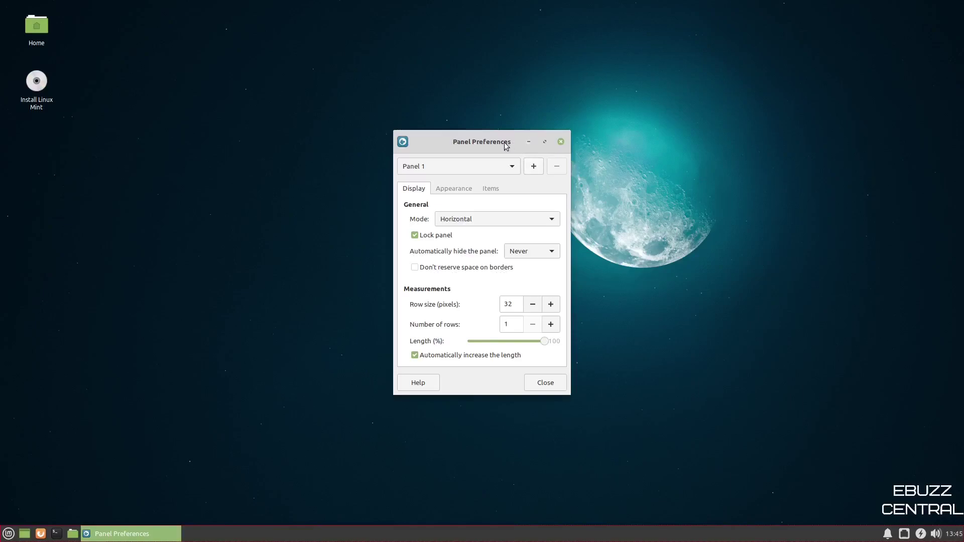
drag(481, 141, 456, 77)
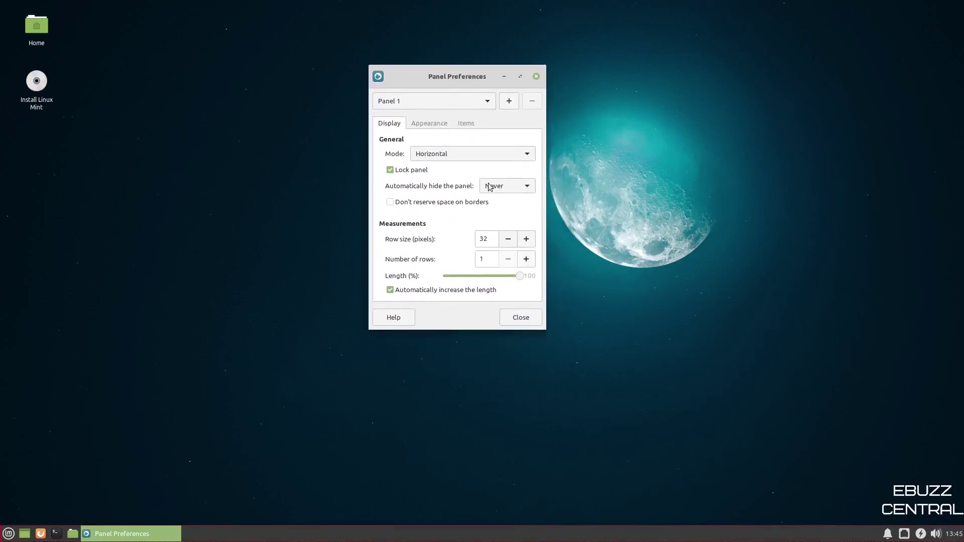
click(458, 156)
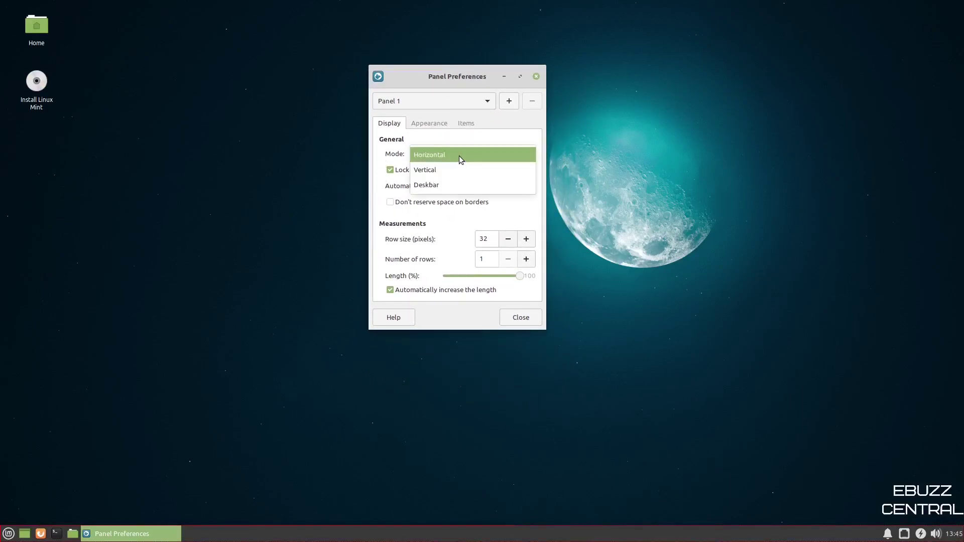
click(445, 170)
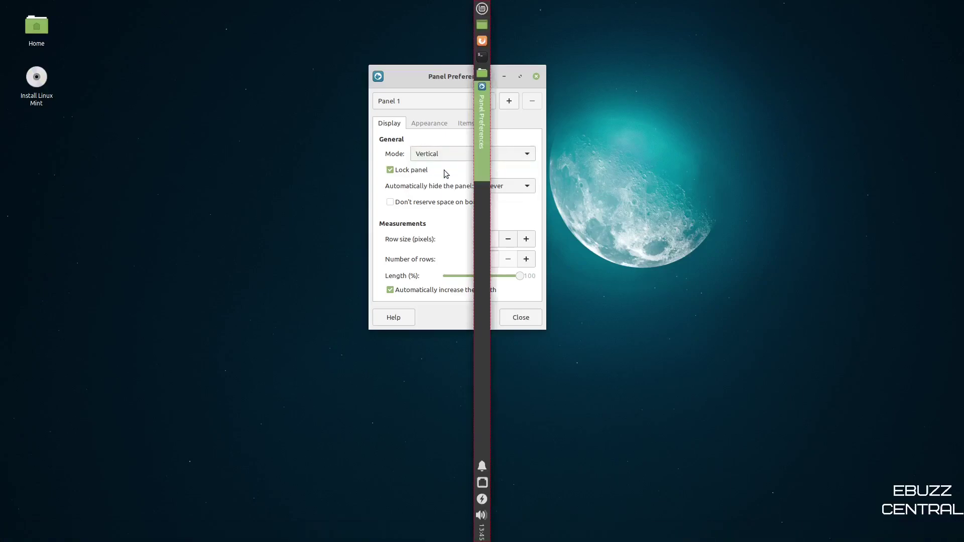
click(448, 155)
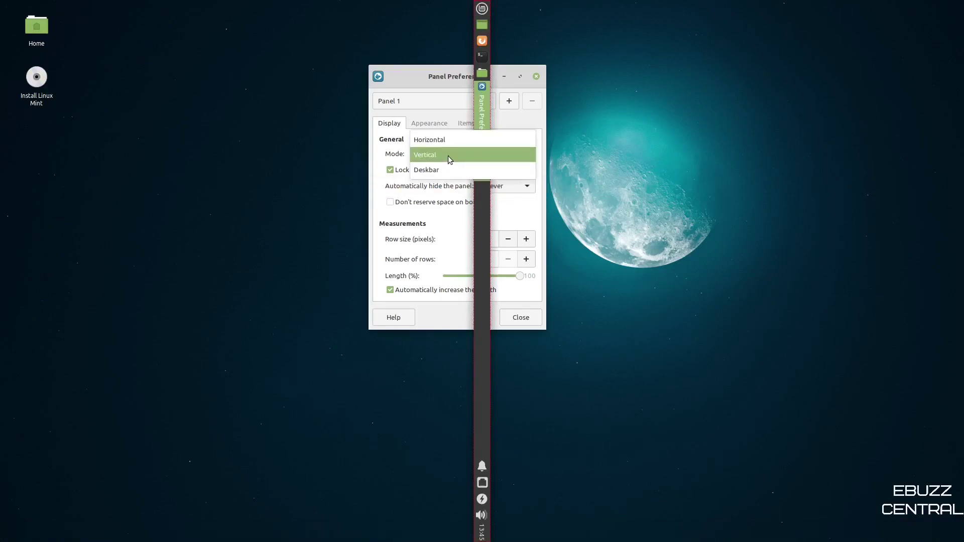
click(444, 170)
click(444, 153)
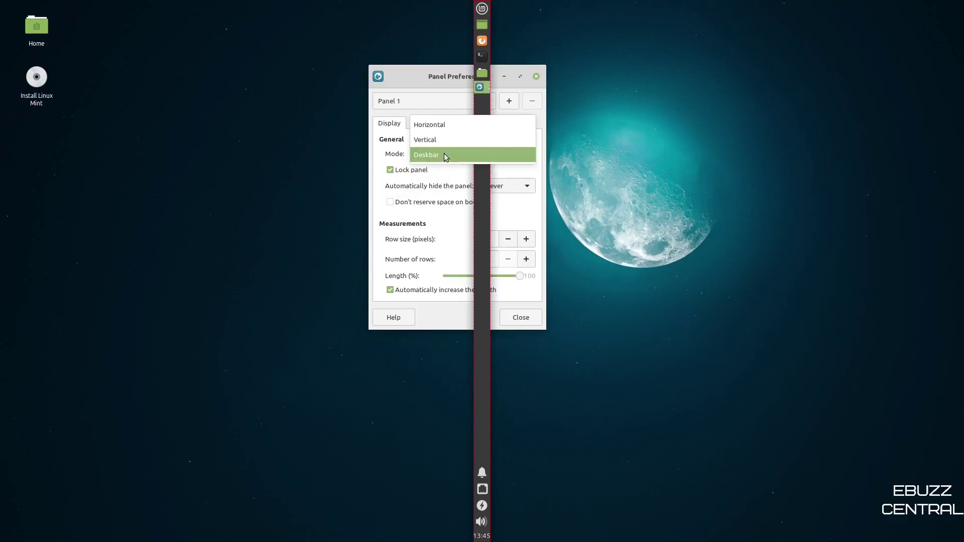
click(451, 125)
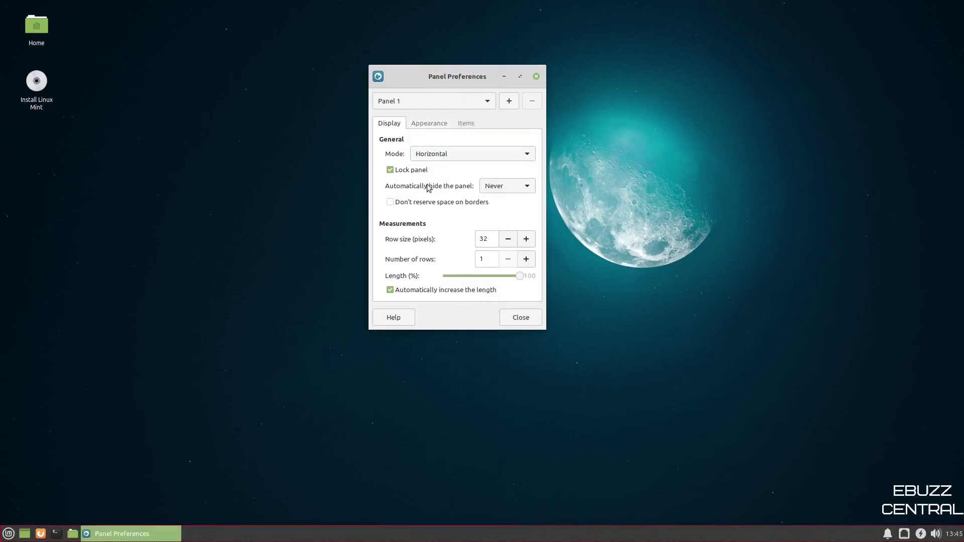
Step: Keep auto-hide at Never and raise the panel row size from 32 to 36 pixels
click(528, 187)
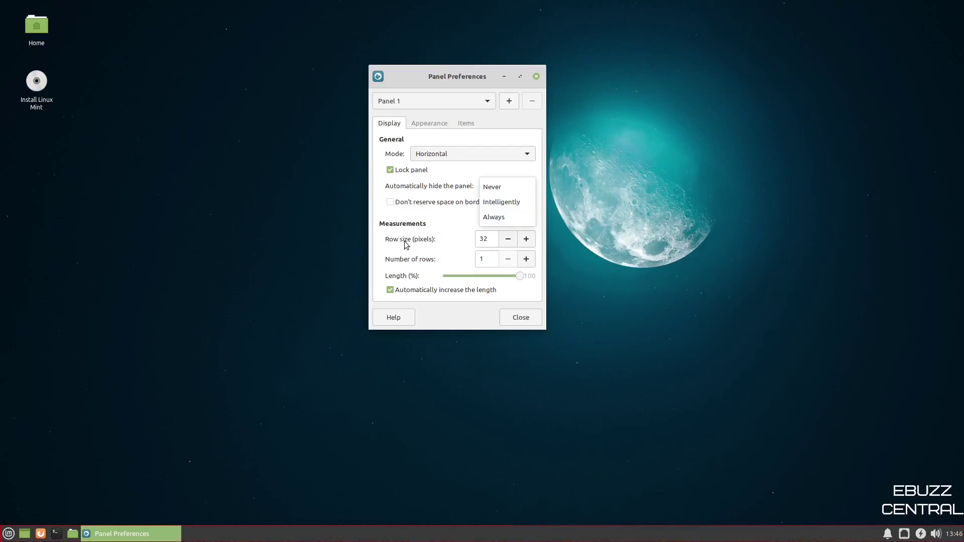
click(526, 241)
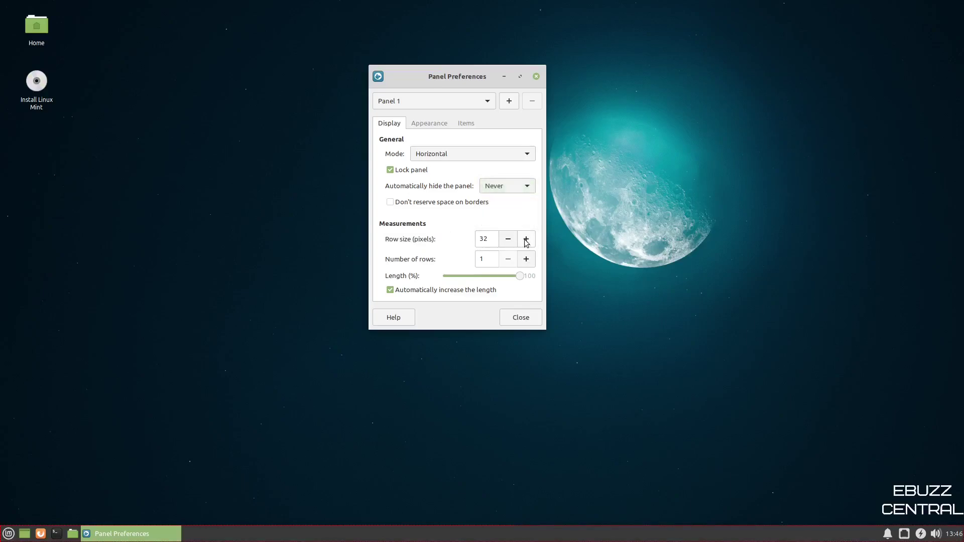
click(526, 242)
click(527, 242)
click(527, 242)
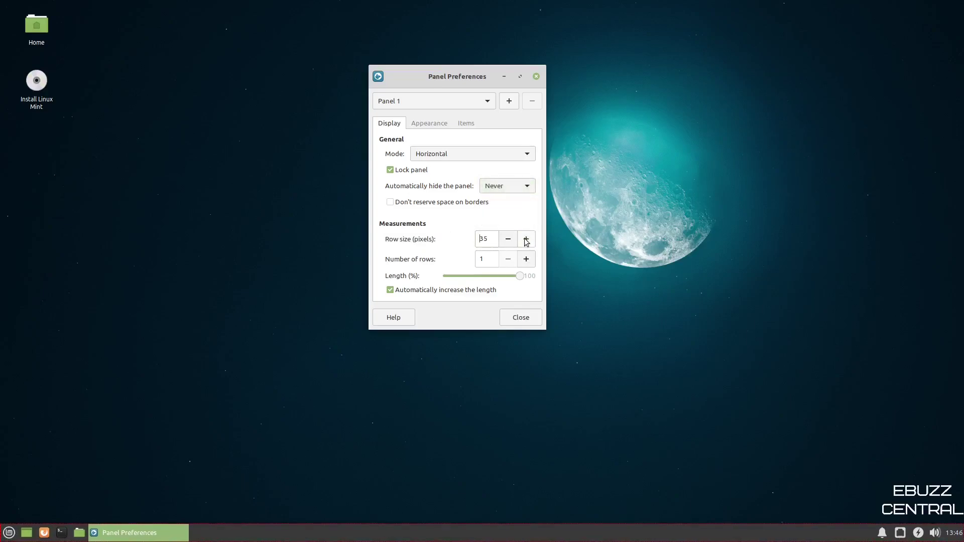
click(526, 242)
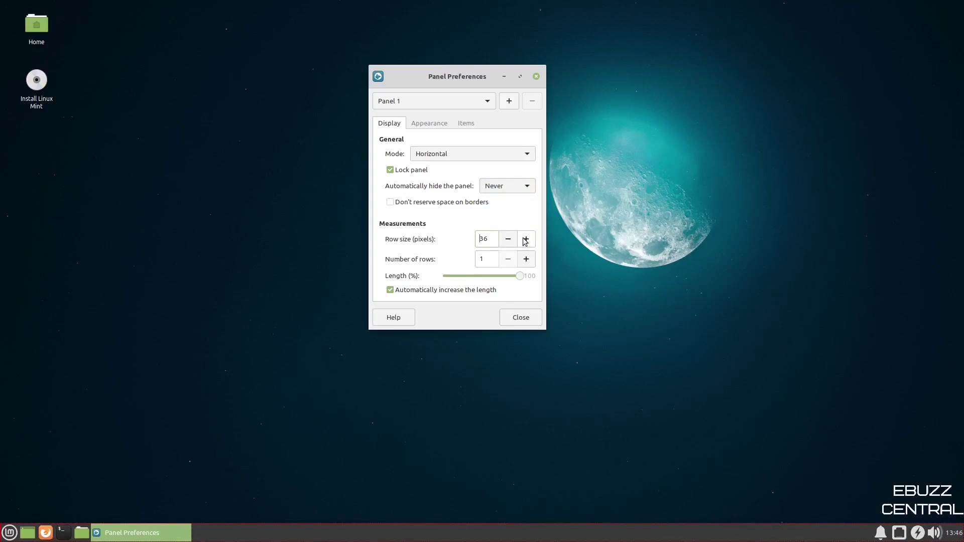
Step: Switch on Dark mode in the panel's Appearance settings, leaving Enter opacity at 100
click(425, 128)
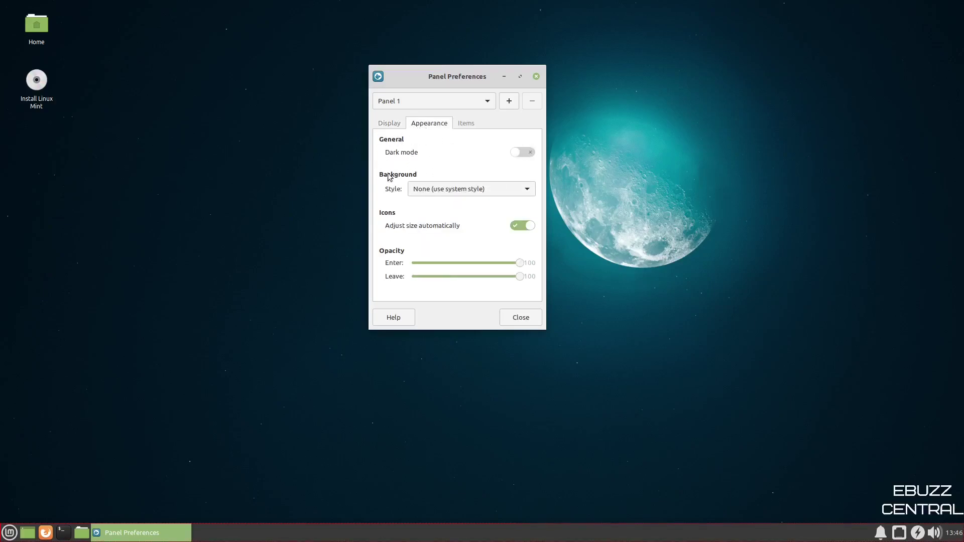
click(531, 155)
click(531, 155)
drag(520, 263, 546, 266)
drag(520, 263, 438, 271)
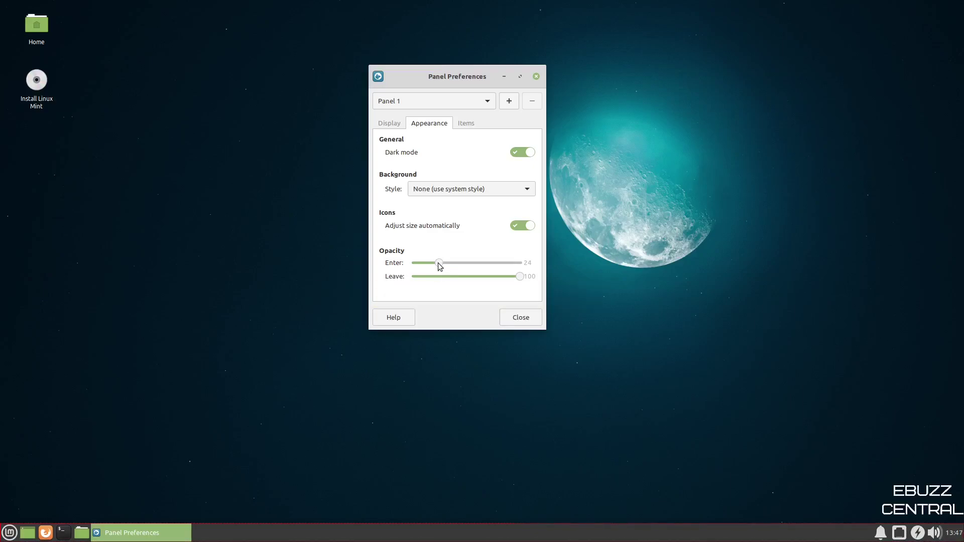
drag(438, 263, 522, 262)
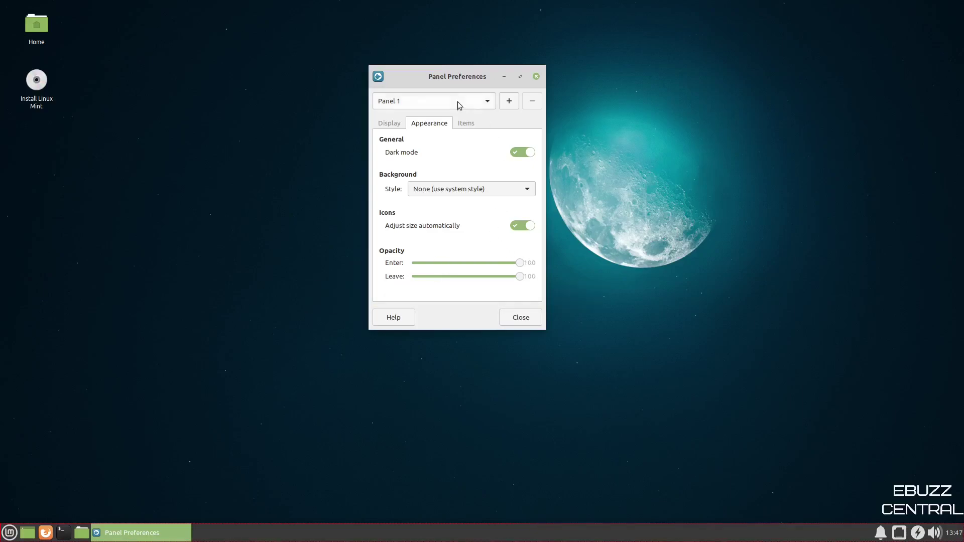
Step: Review the panel's Items list, then close Panel Preferences
click(466, 124)
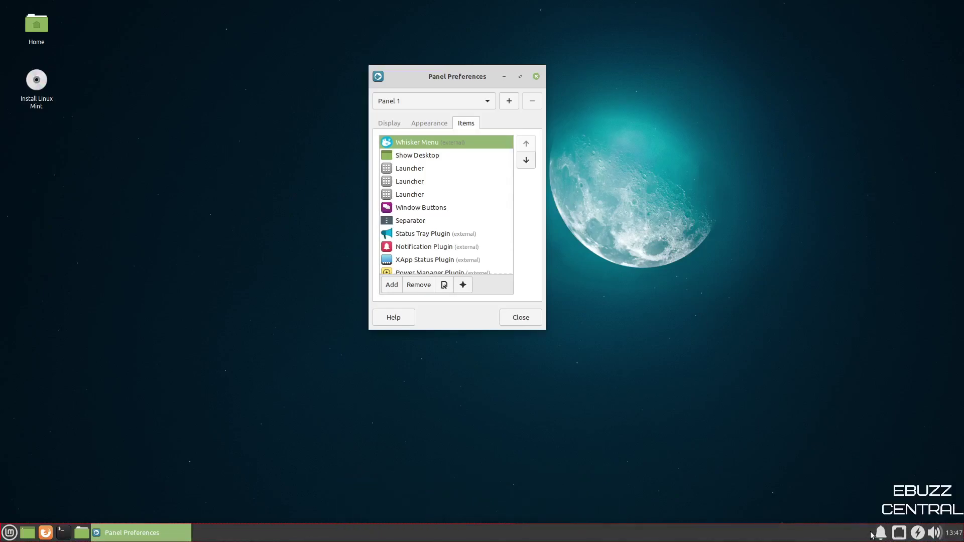
key(alt+F4)
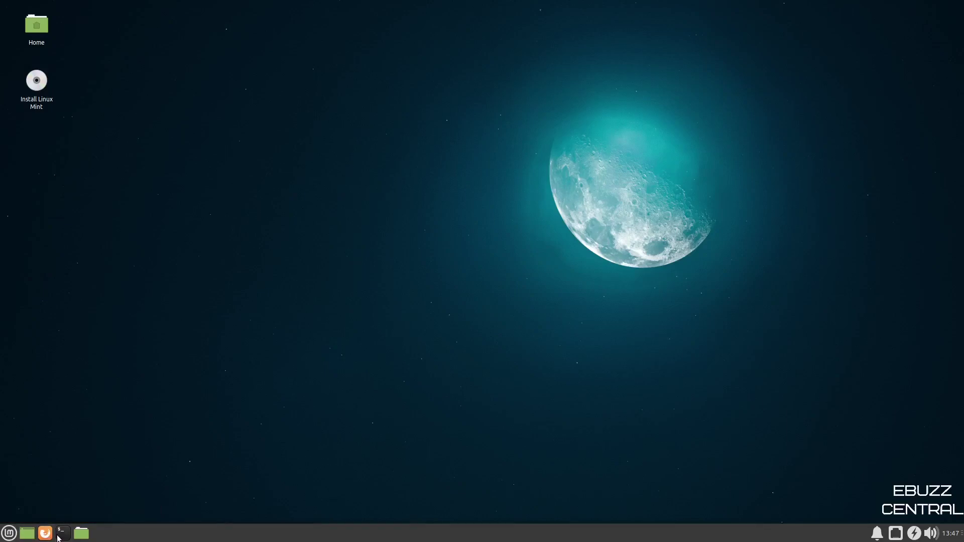
click(61, 533)
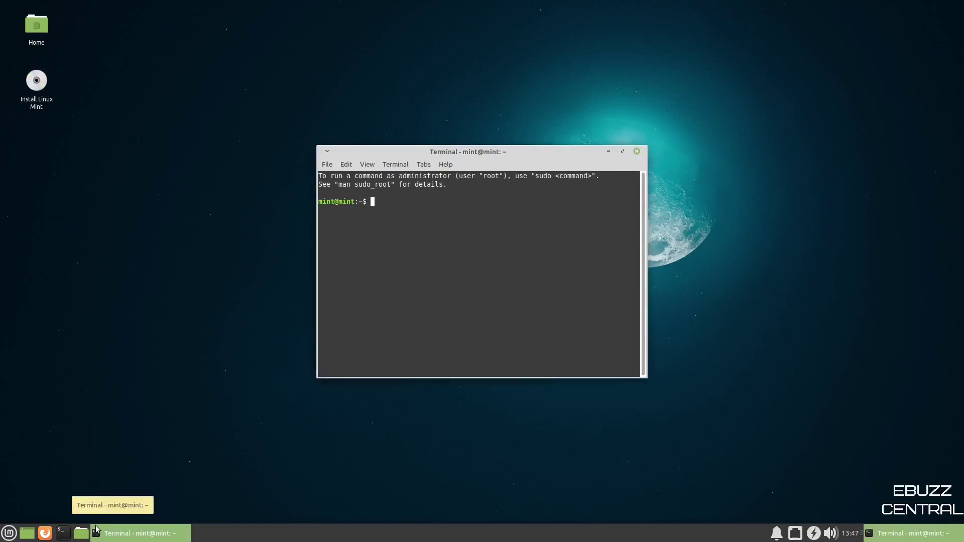
text(htop)
key(Return)
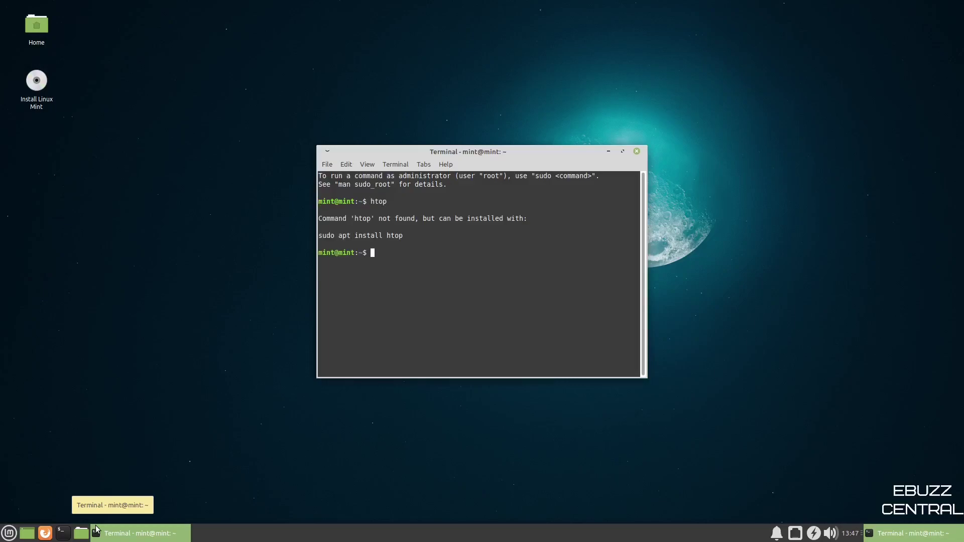
text(top)
key(Return)
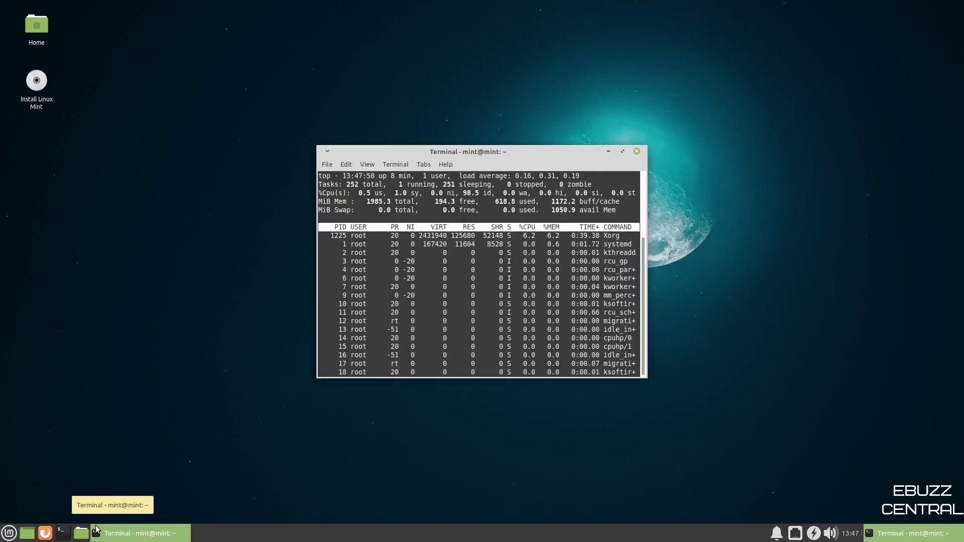
click(622, 152)
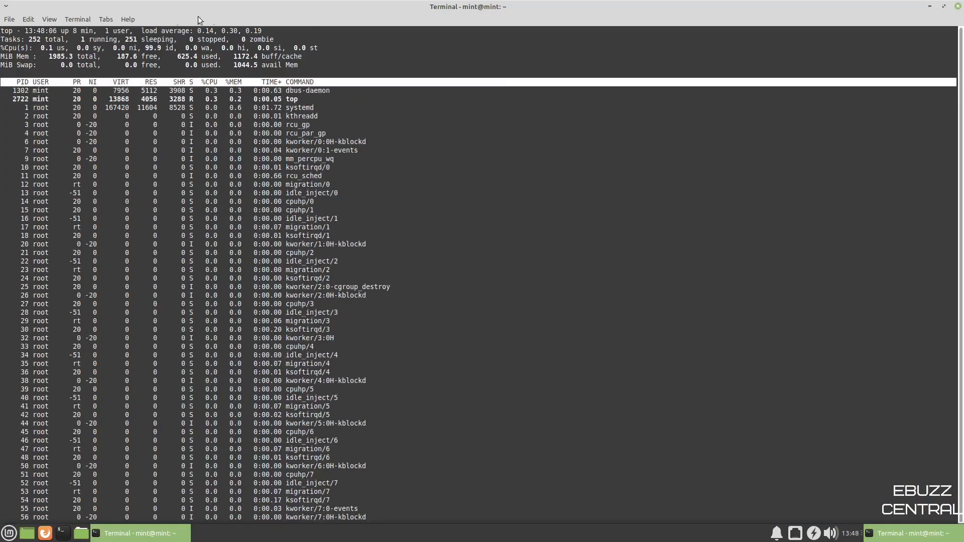
click(944, 6)
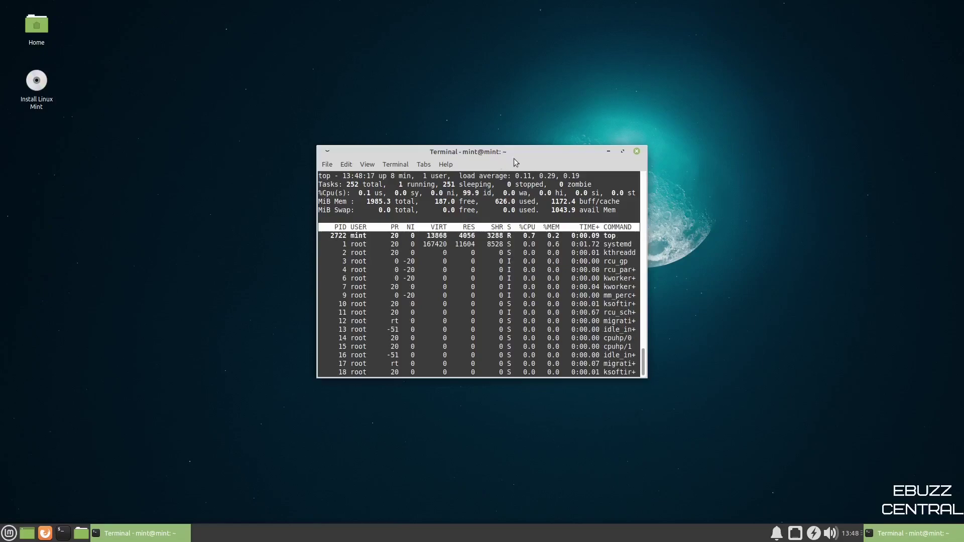
drag(535, 151, 553, 137)
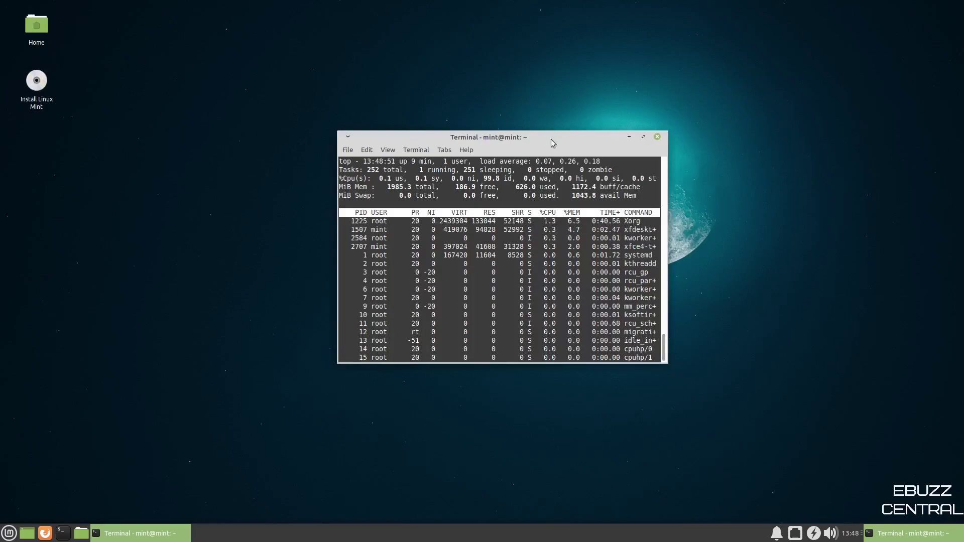
drag(541, 167, 574, 135)
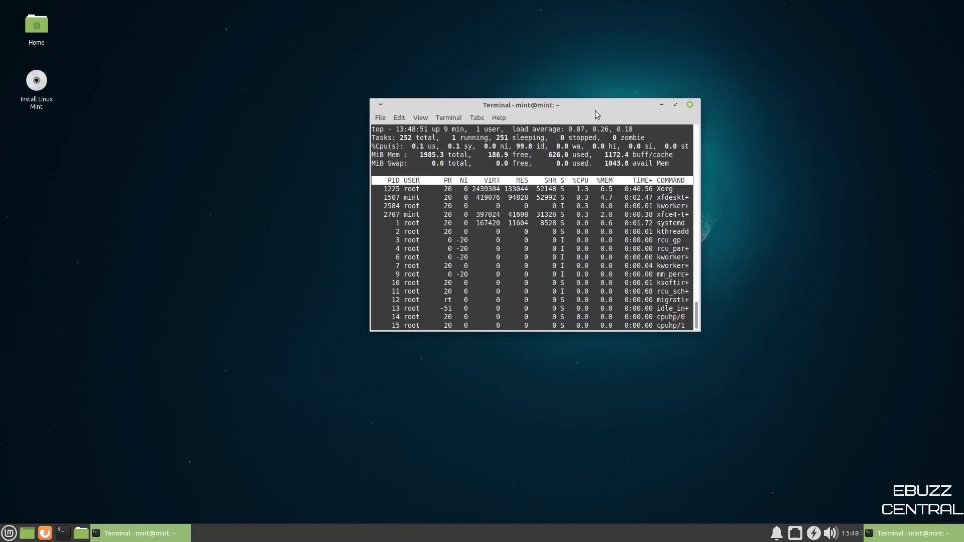
click(690, 104)
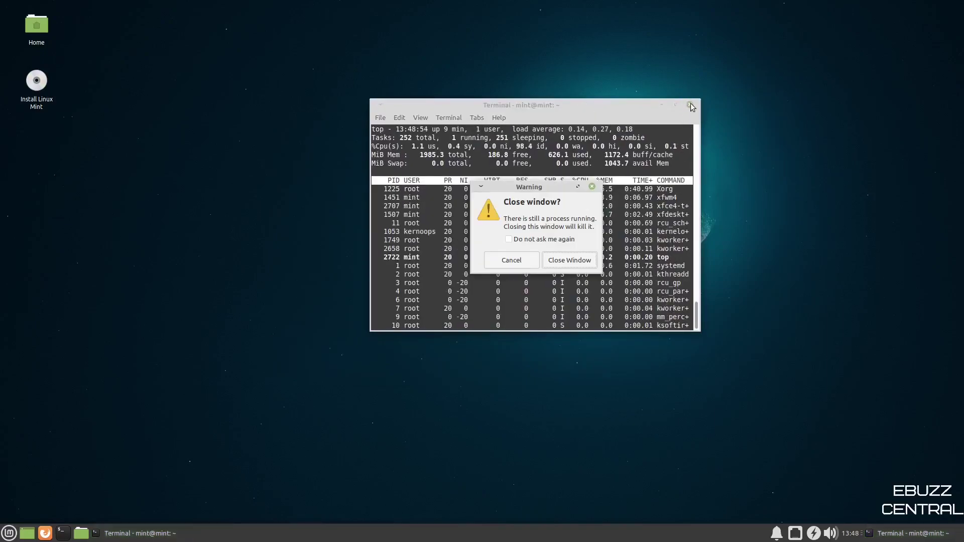
click(569, 259)
click(81, 533)
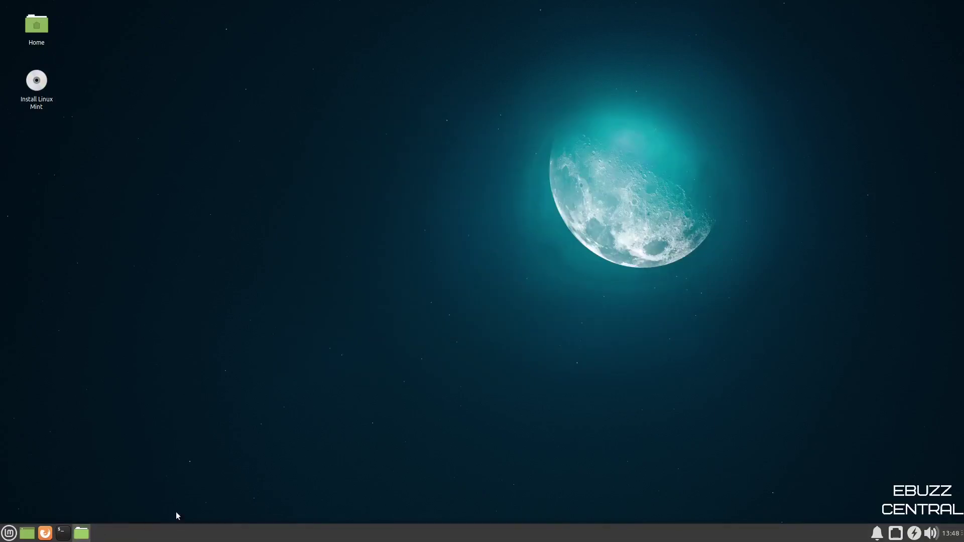
drag(552, 140, 464, 67)
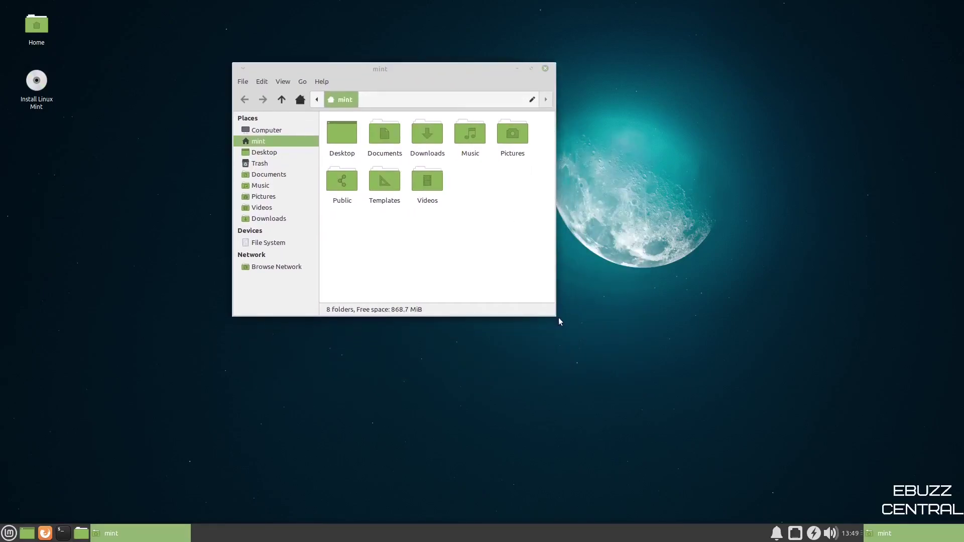
drag(556, 317, 742, 443)
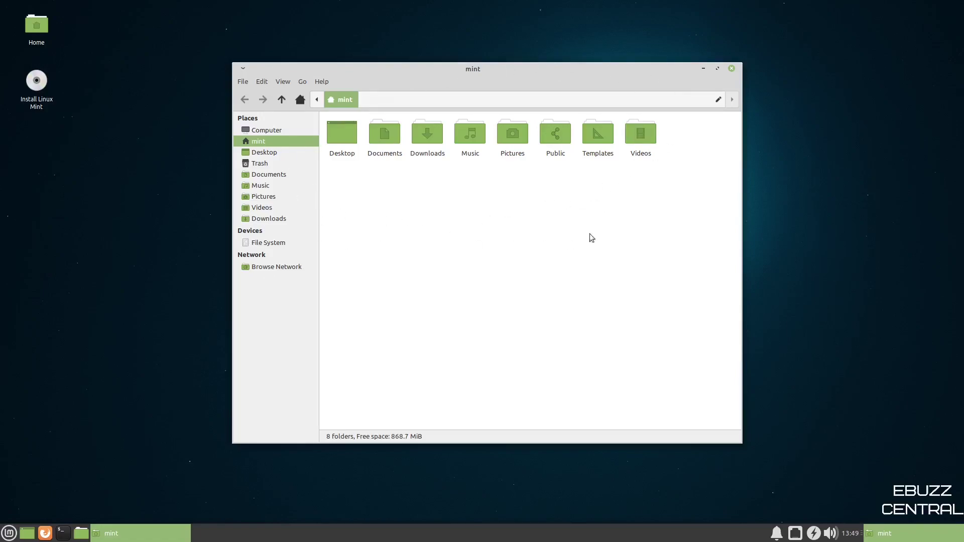
click(321, 81)
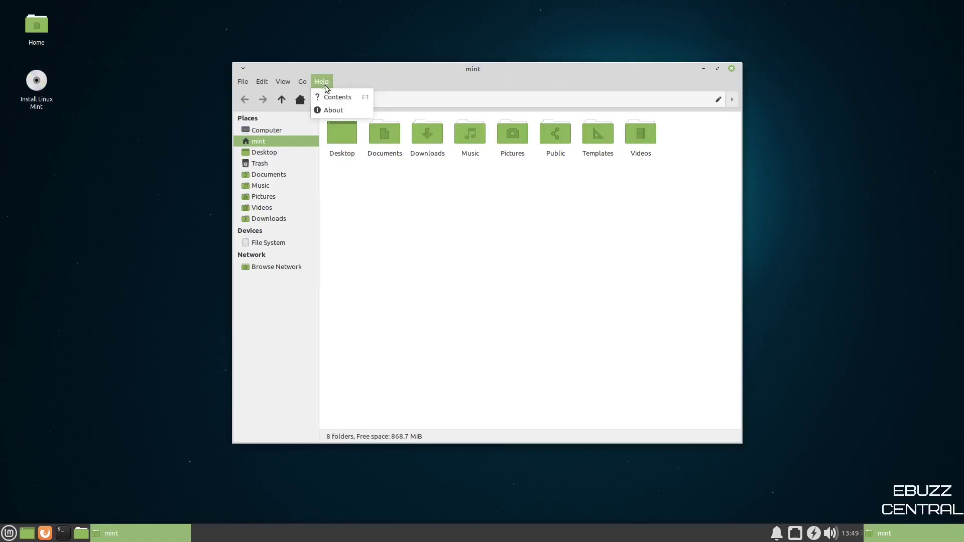
click(334, 113)
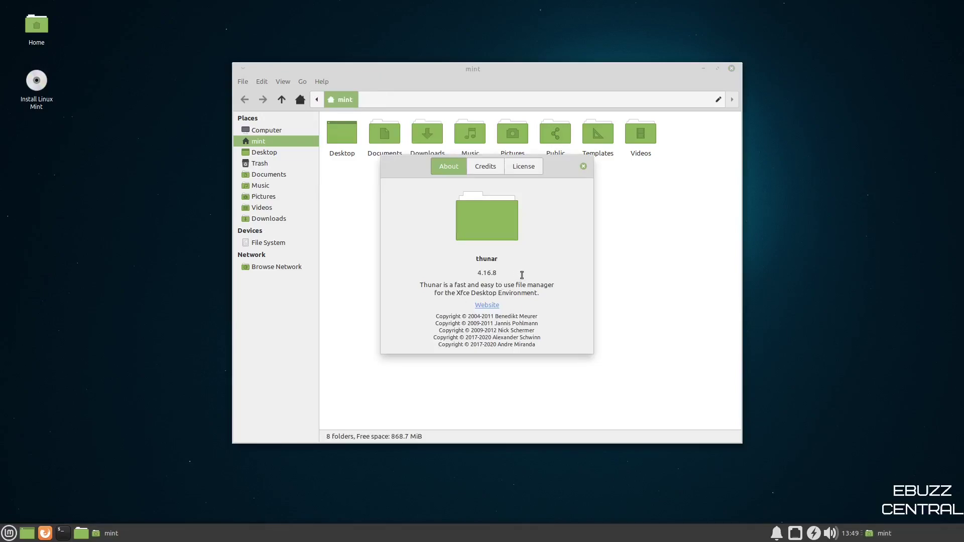
key(Escape)
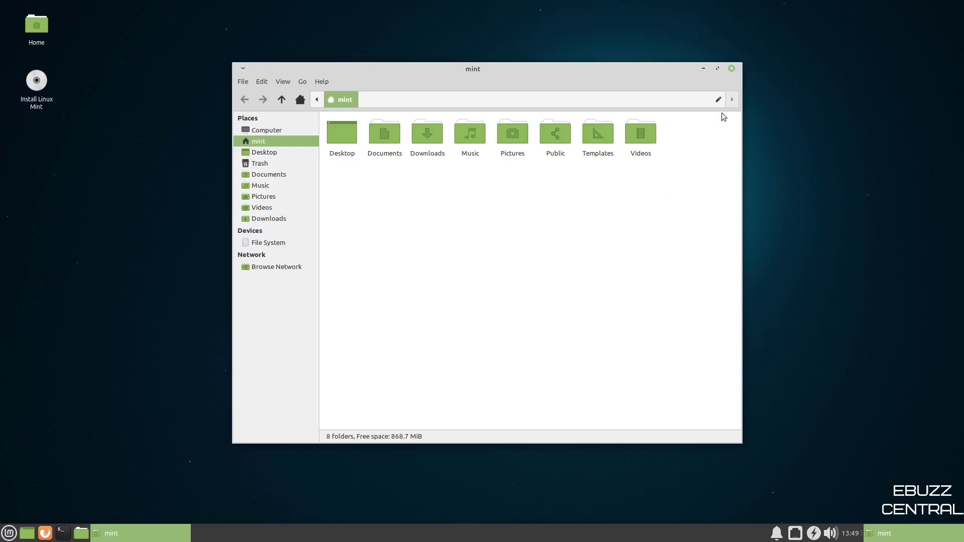
click(732, 69)
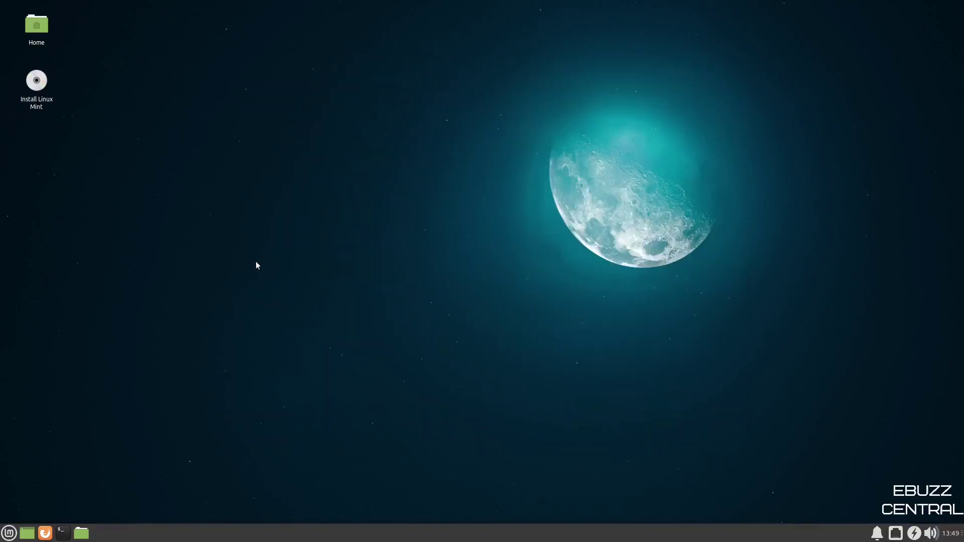
Step: Launch Disks from Accessories to view the 5.4 GB hard disk, close it, and reopen the menu
click(9, 535)
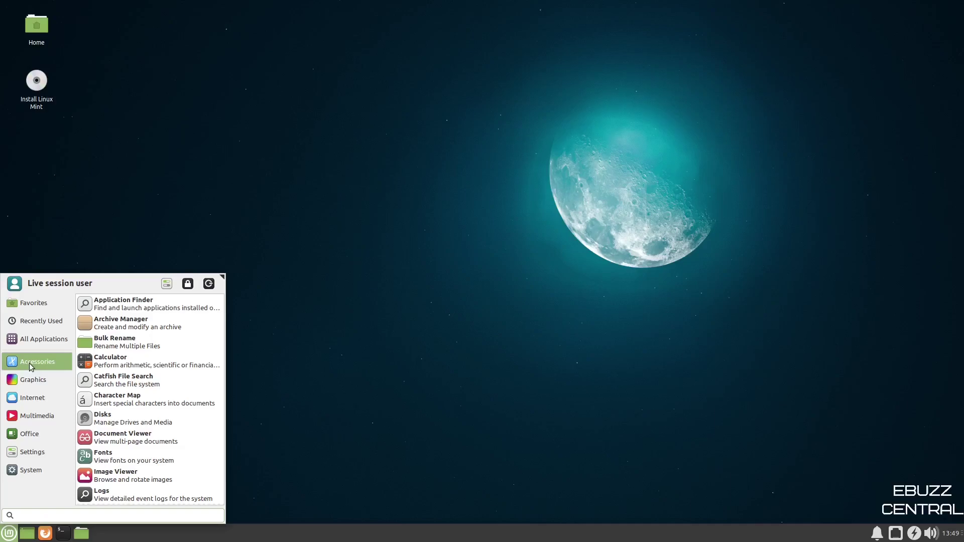
click(141, 419)
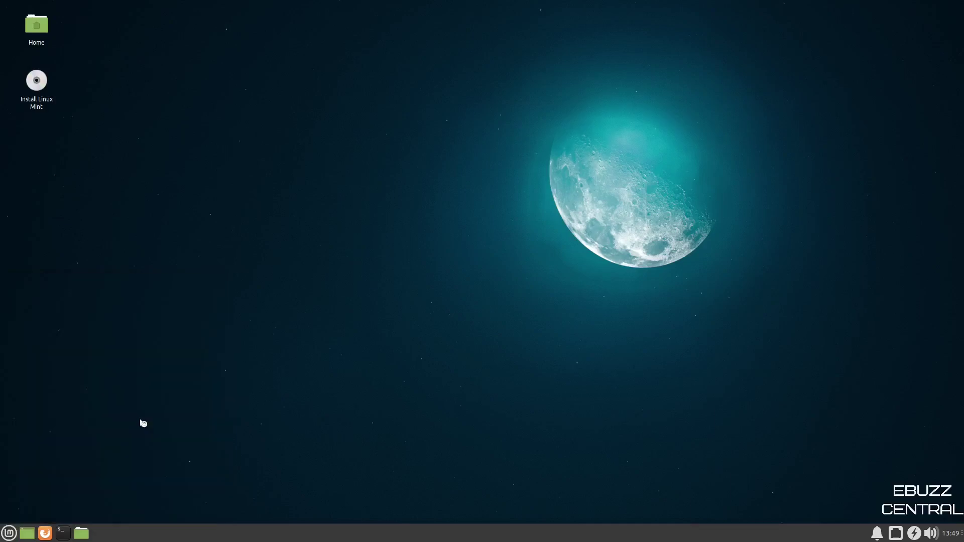
drag(590, 114, 527, 98)
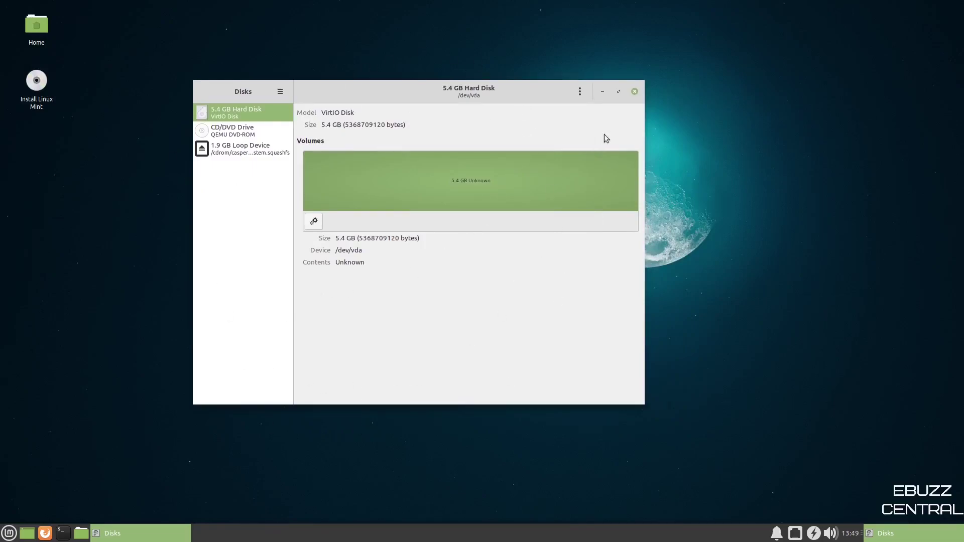
click(635, 91)
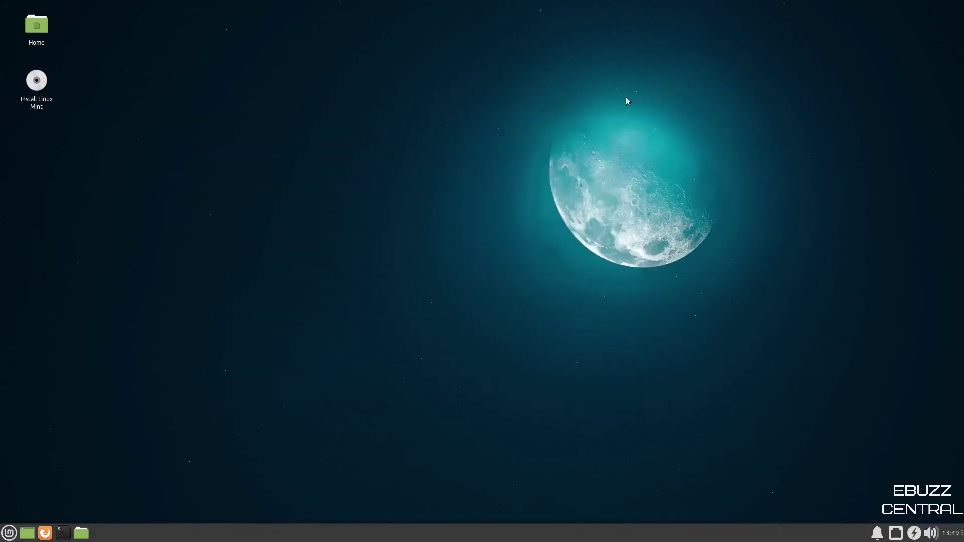
click(9, 535)
Step: Launch Task Manager from Accessories, enlarge it to review the 239 processes, then close it
click(37, 361)
scroll(163, 419, down, 3)
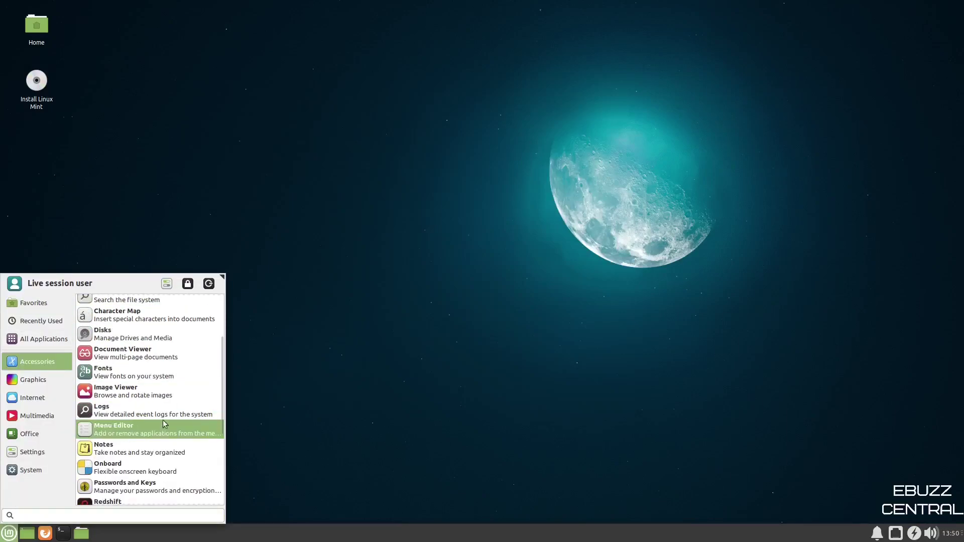
scroll(165, 420, down, 4)
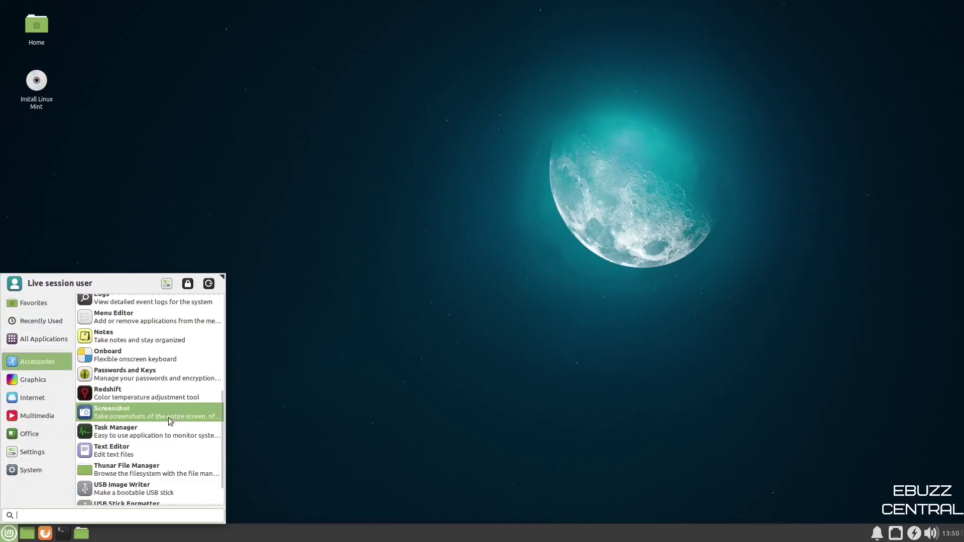
scroll(168, 417, down, 1)
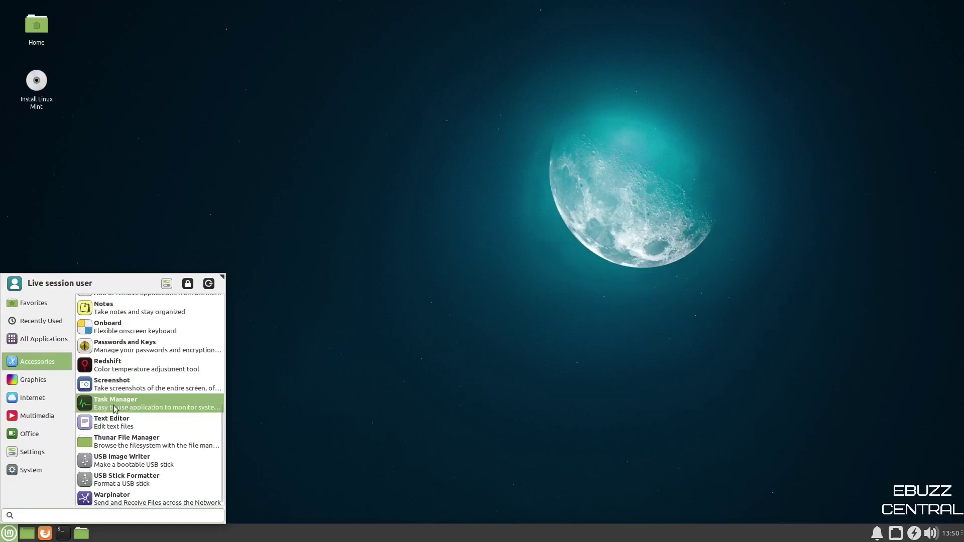
click(113, 406)
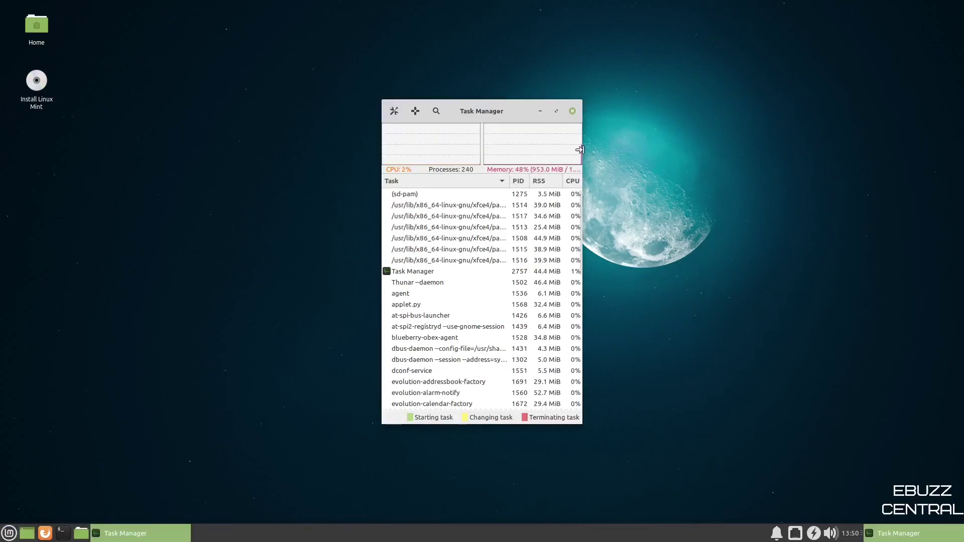
drag(581, 424, 816, 462)
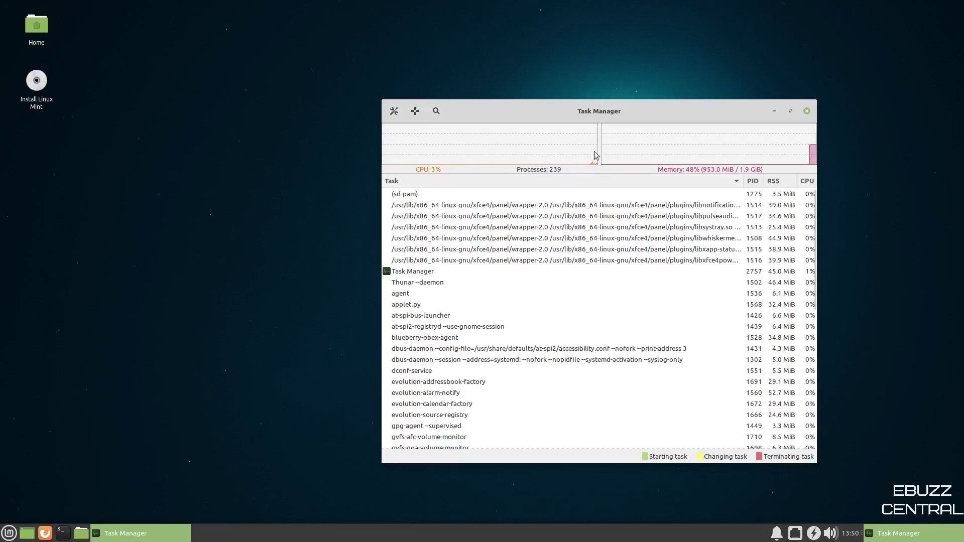
click(807, 112)
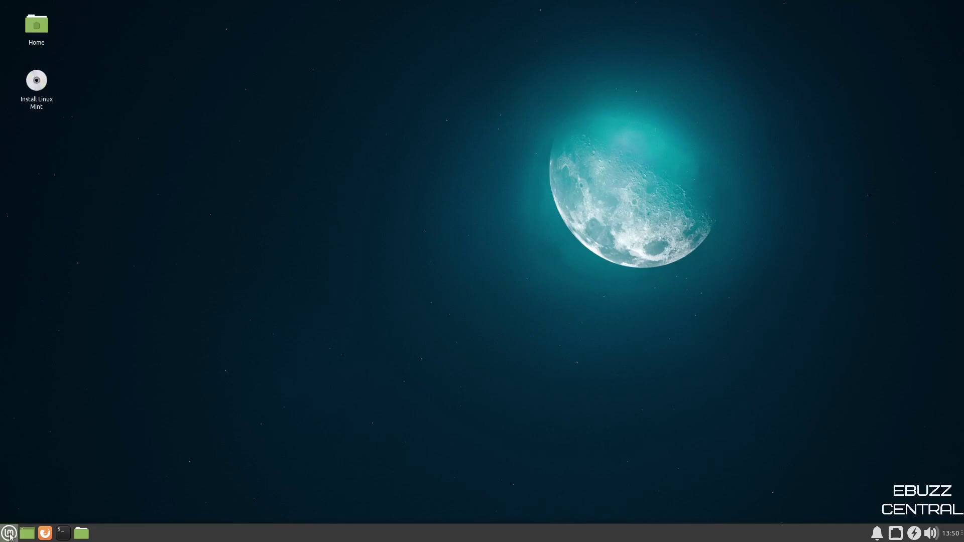
Step: Open the Whisker Menu on the Internet category, listing Firefox, Thunderbird and Web Apps
click(9, 533)
click(39, 382)
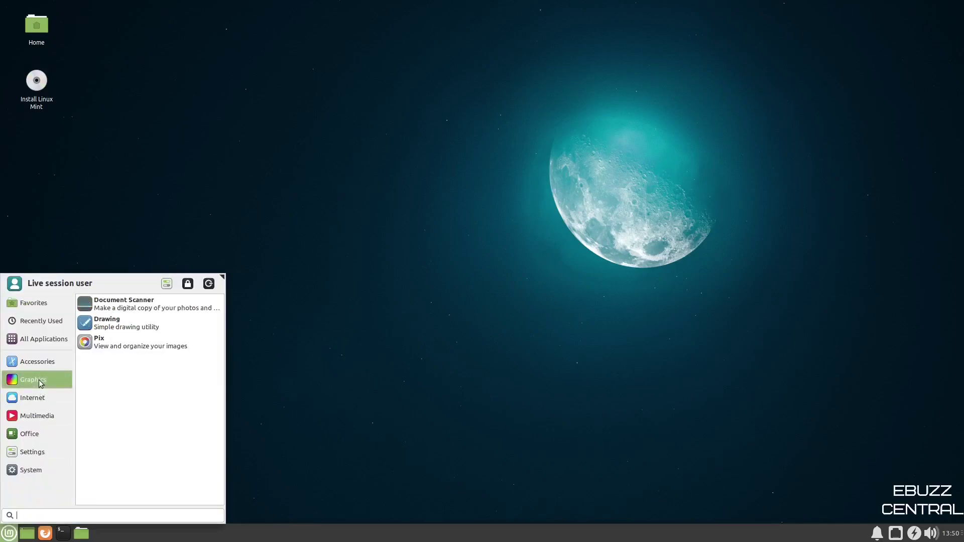
click(40, 399)
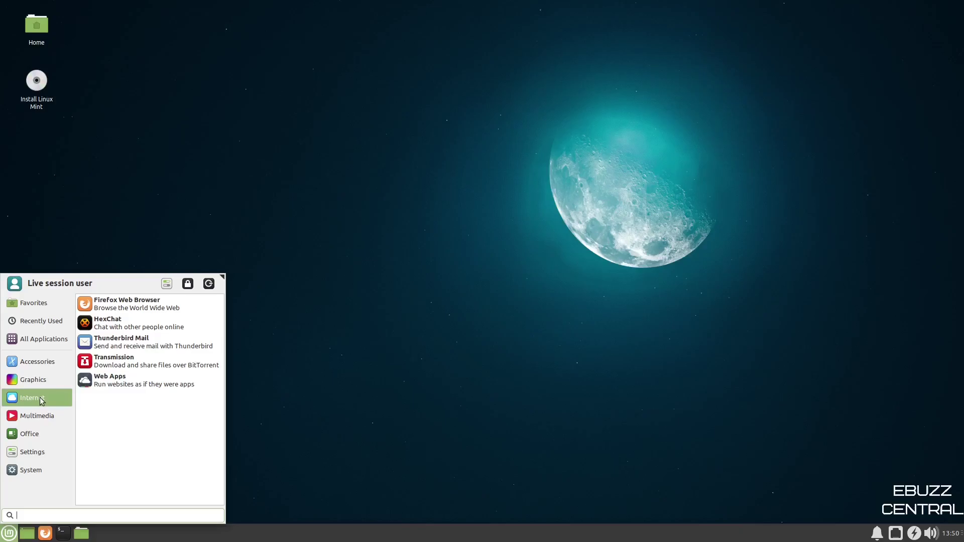
click(122, 383)
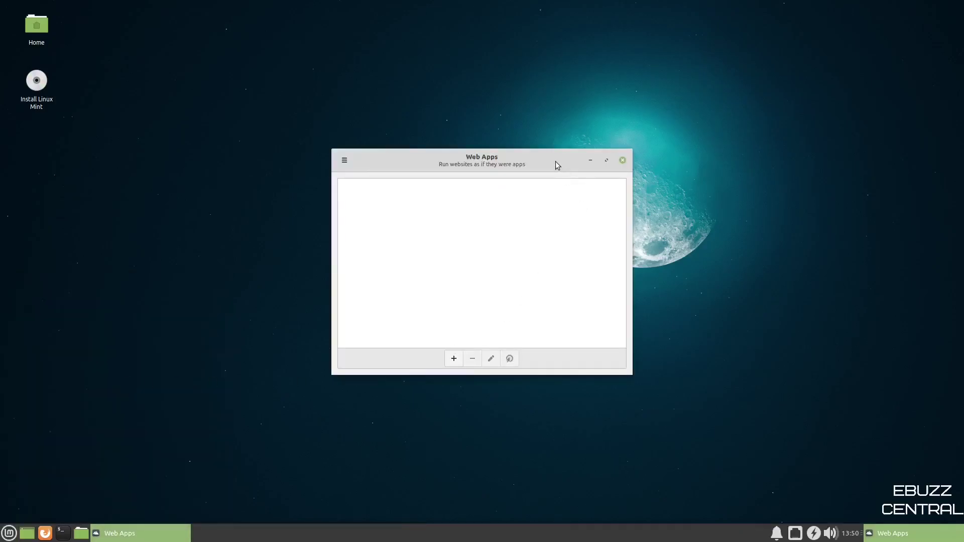
drag(555, 161, 544, 133)
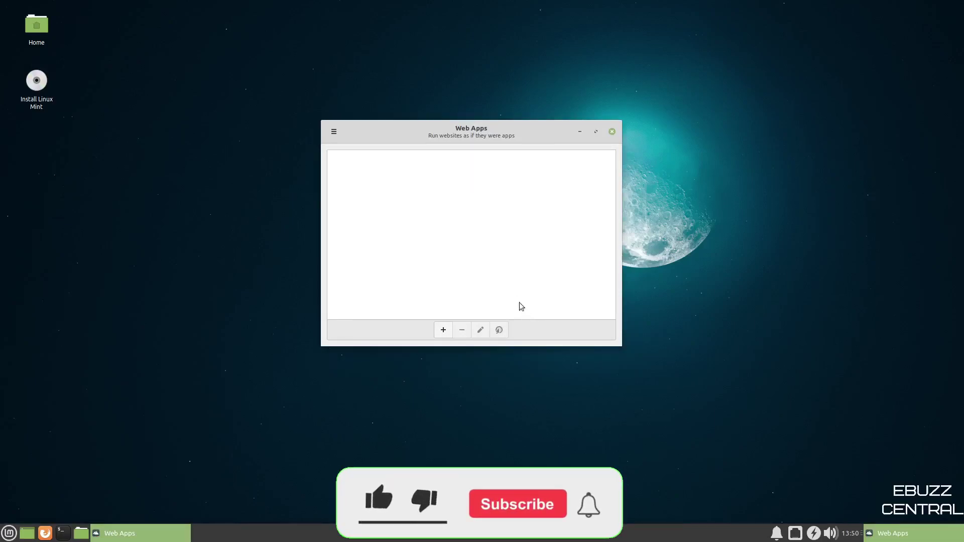
click(443, 330)
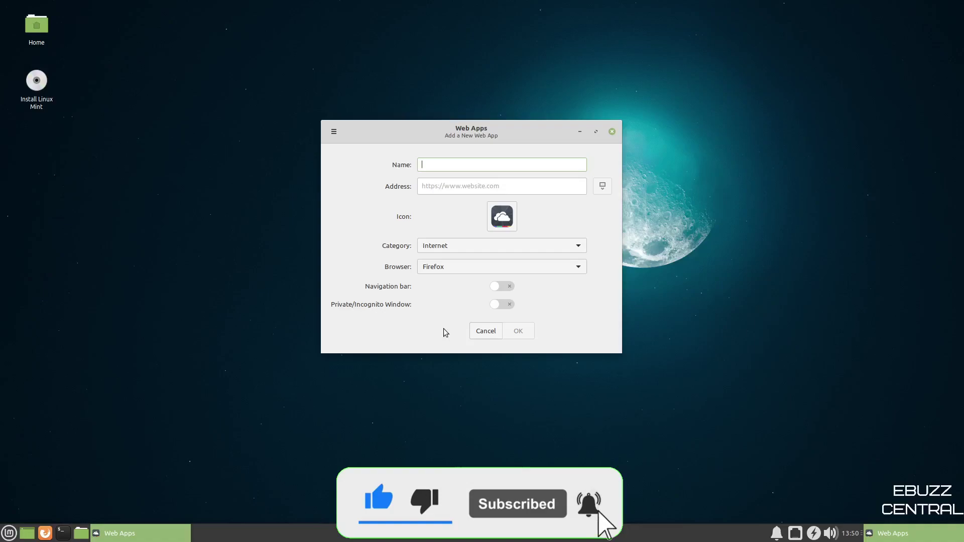
text(YouTube)
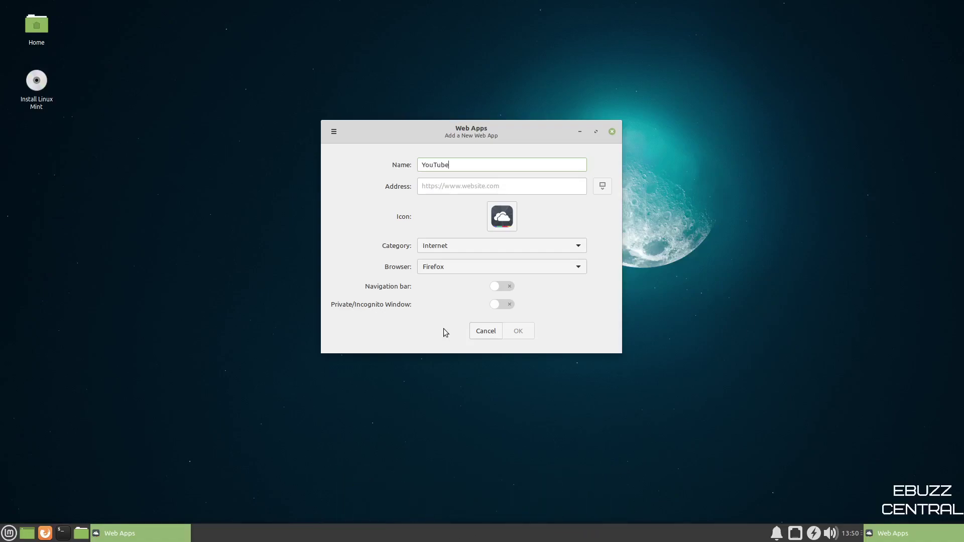
click(470, 189)
text(www.)
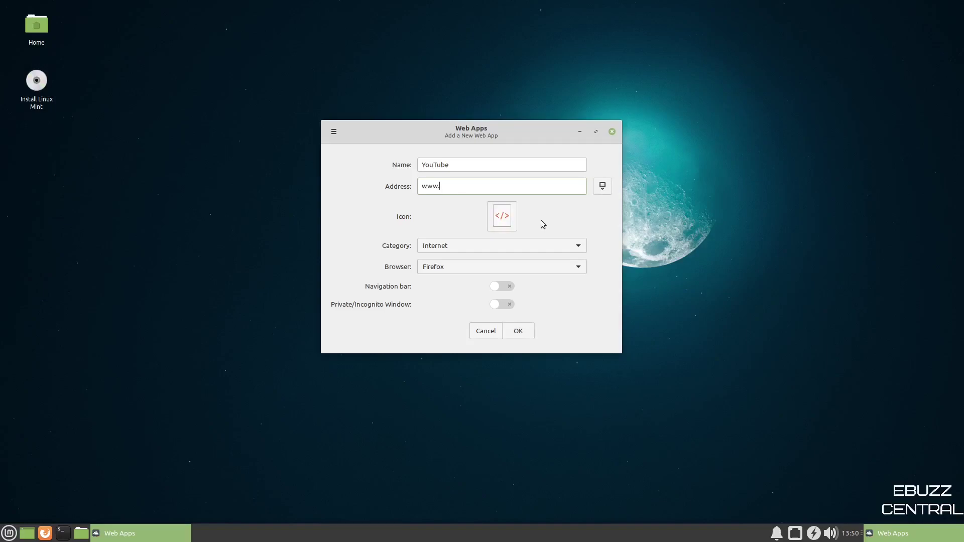
text(youtube.com)
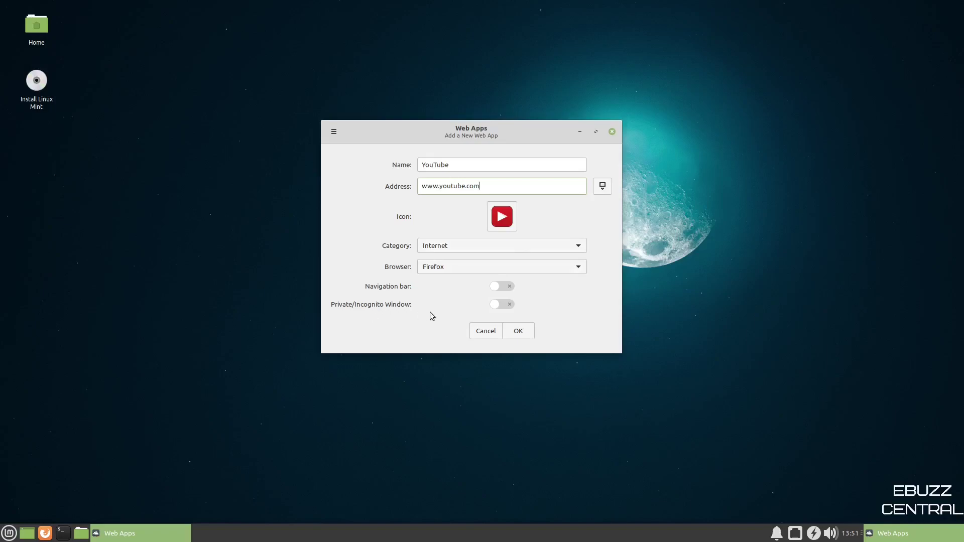
click(523, 338)
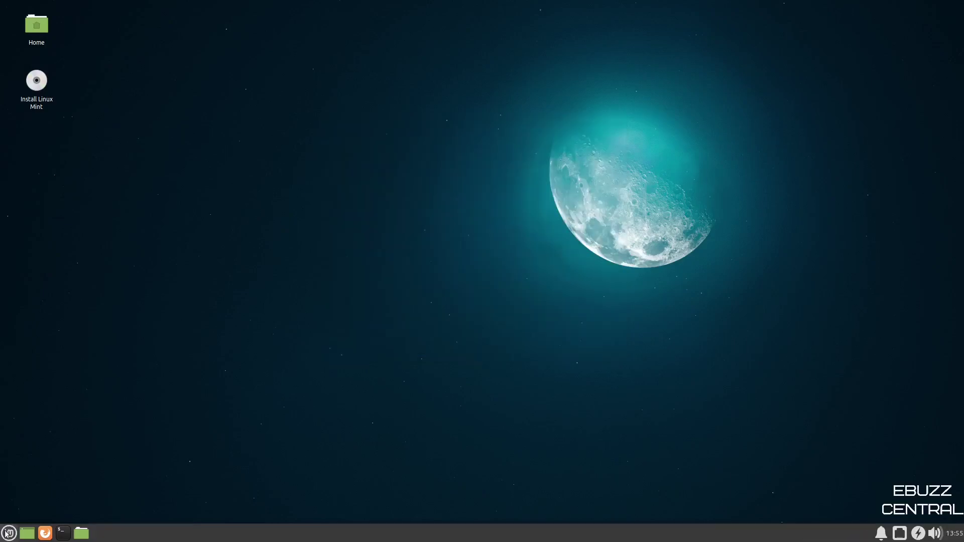
Step: Add the YouTube web app from the Internet category to Favorites
click(9, 534)
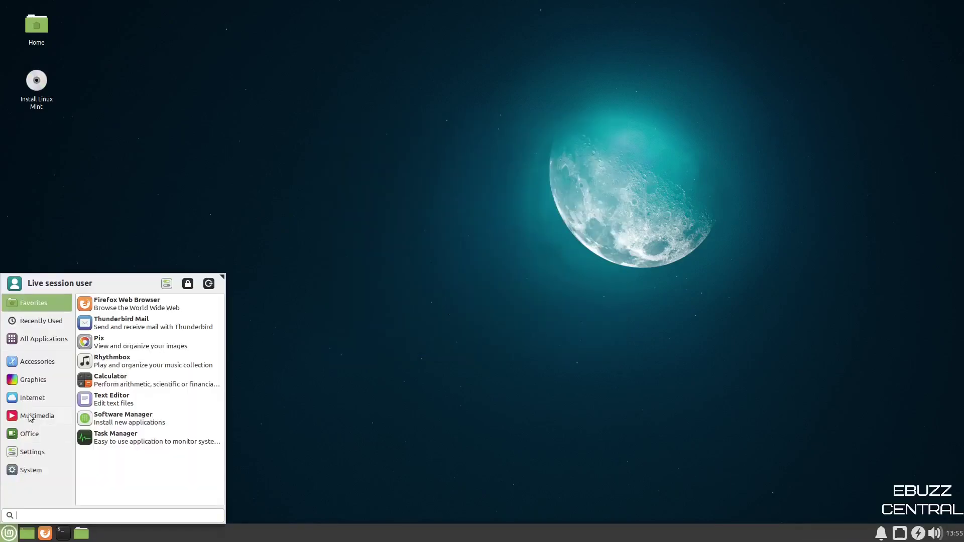
click(32, 397)
right_click(100, 401)
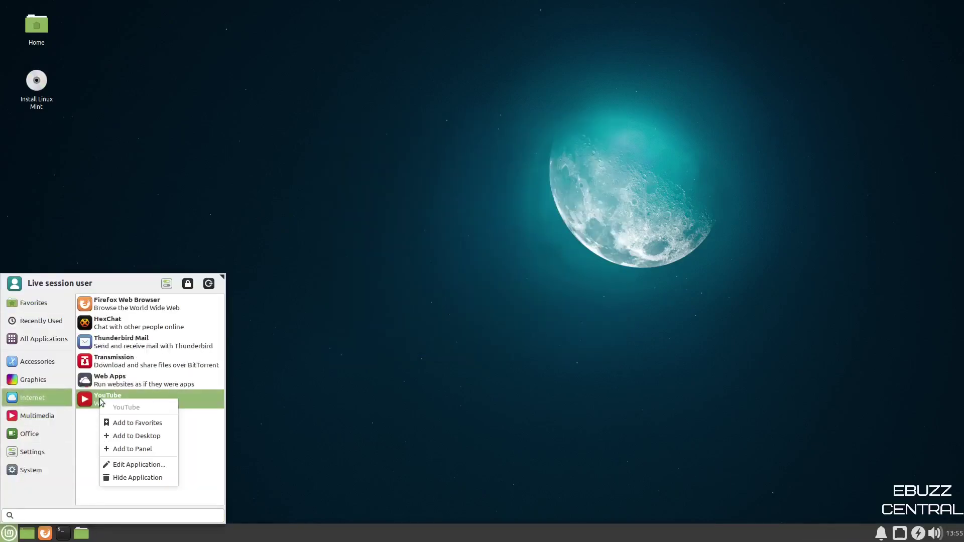
click(124, 427)
Step: Add the YouTube favorite to the panel as a launcher
right_click(119, 454)
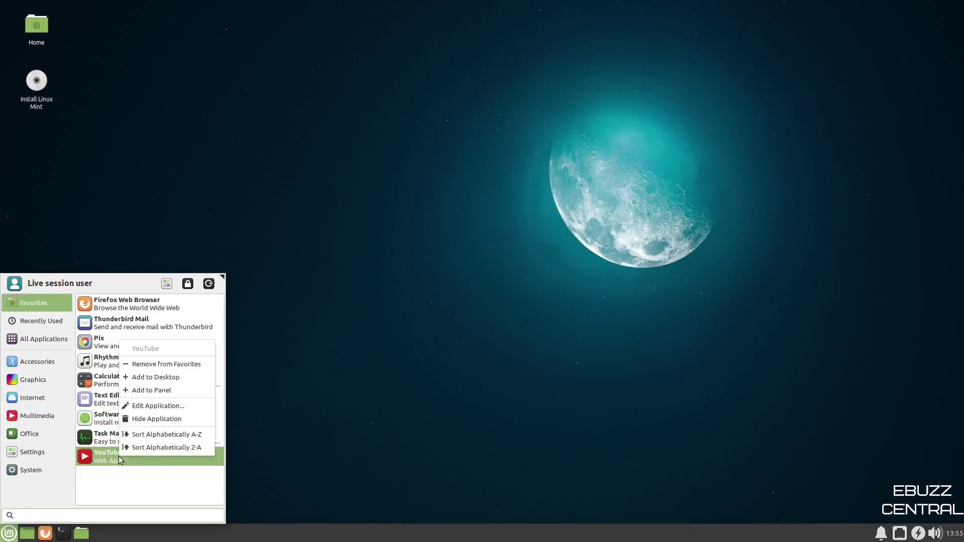
click(147, 391)
click(386, 341)
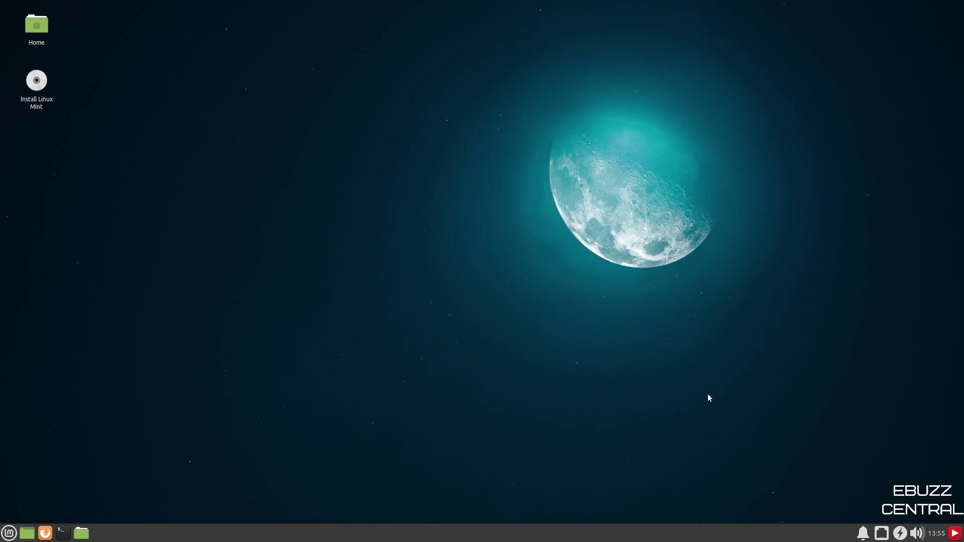
Step: Open the YouTube web app maximized, close it, and remove its panel launcher
click(954, 533)
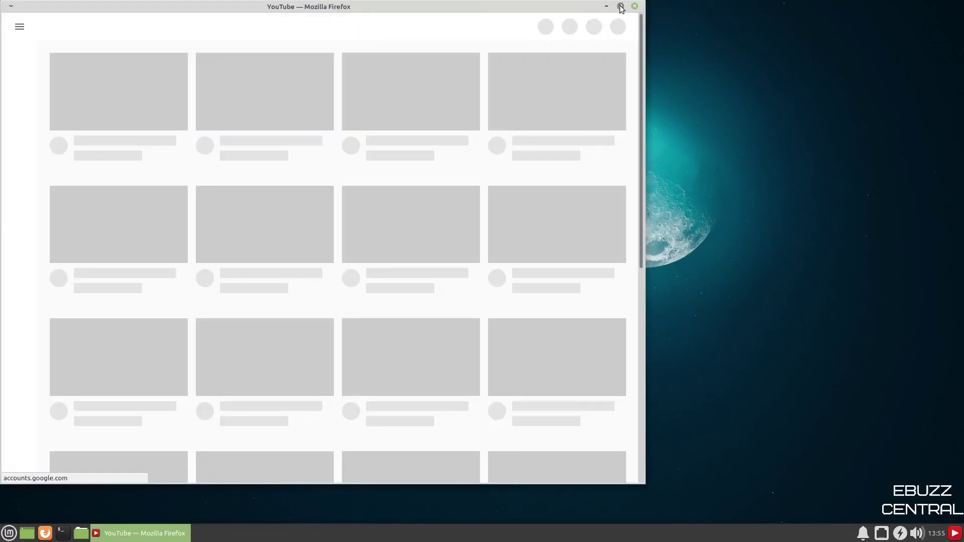
click(621, 6)
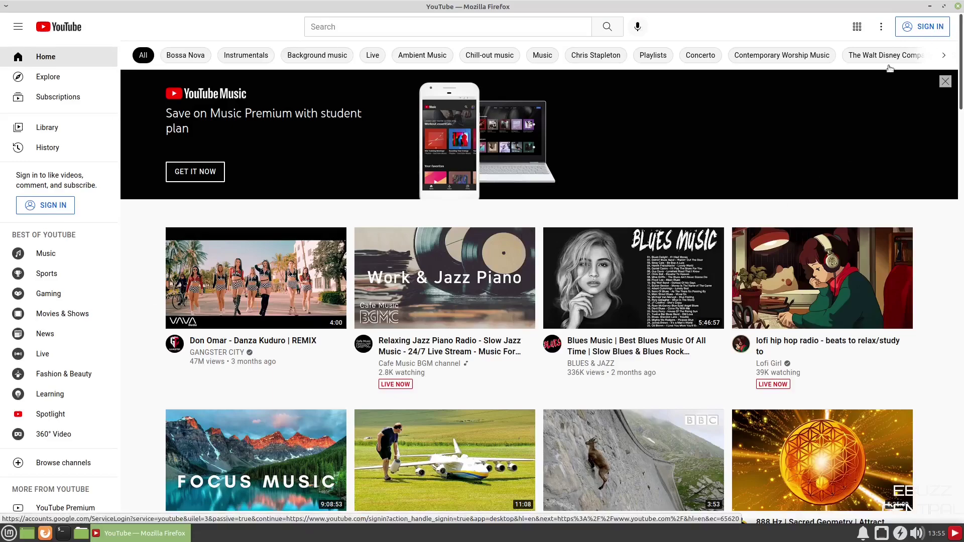
click(957, 7)
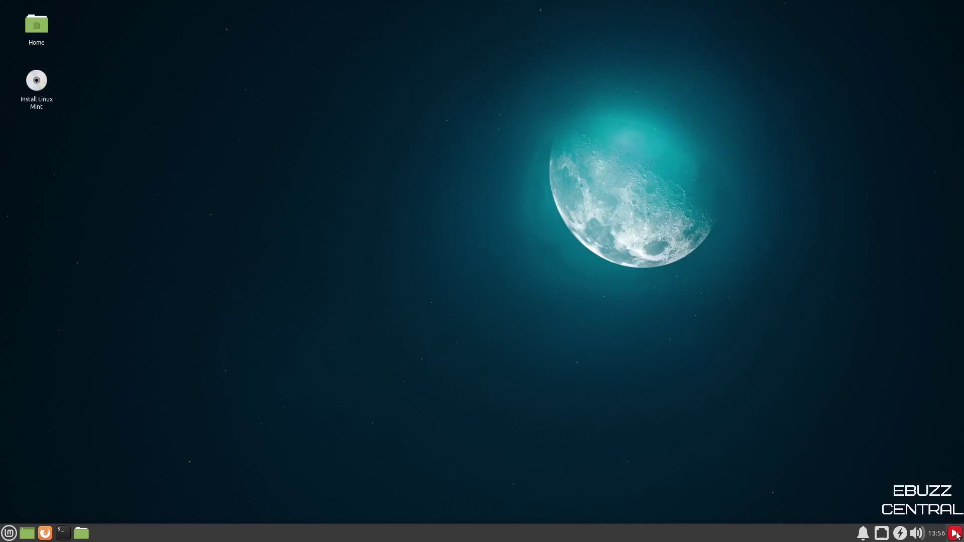
right_click(956, 535)
click(924, 500)
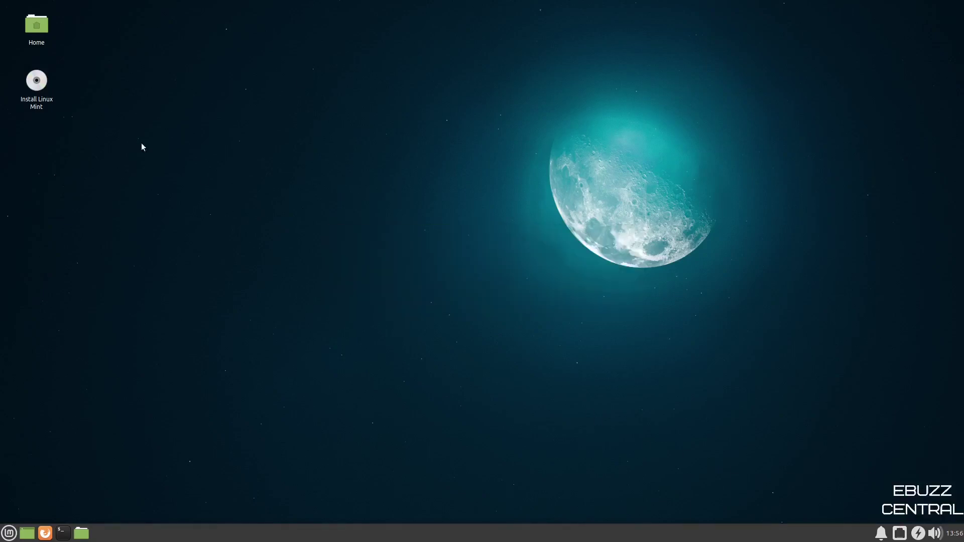
Step: Browse the Multimedia, Office and Settings menu categories and open Appearance
click(9, 533)
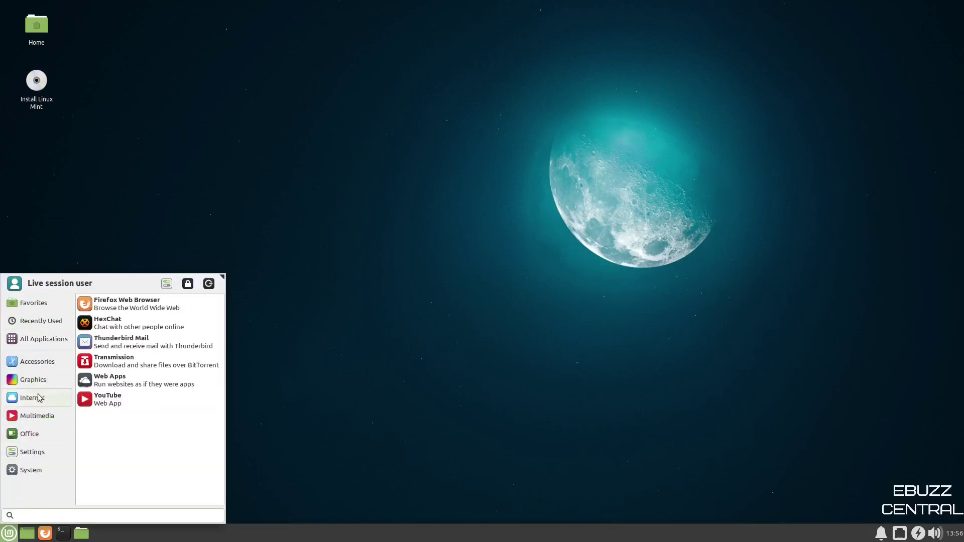
click(40, 421)
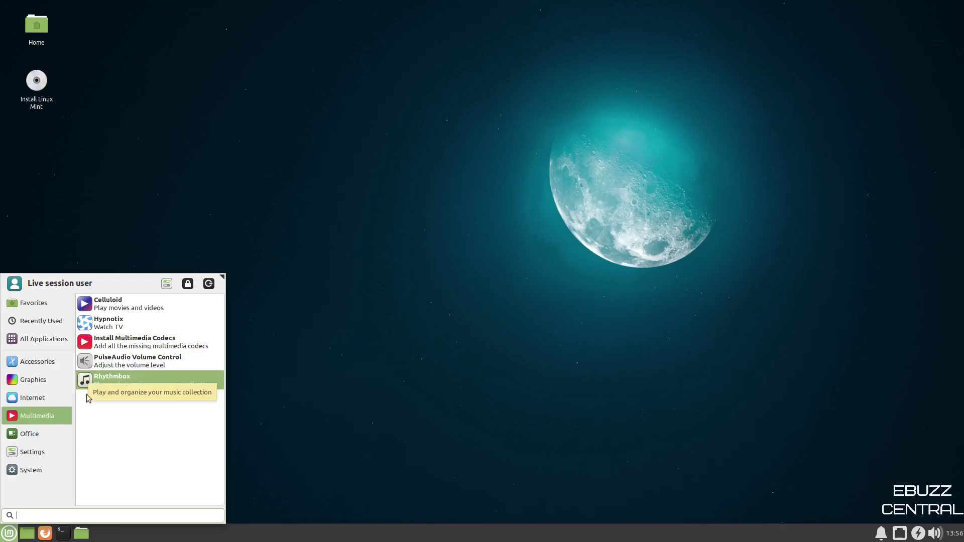
click(36, 437)
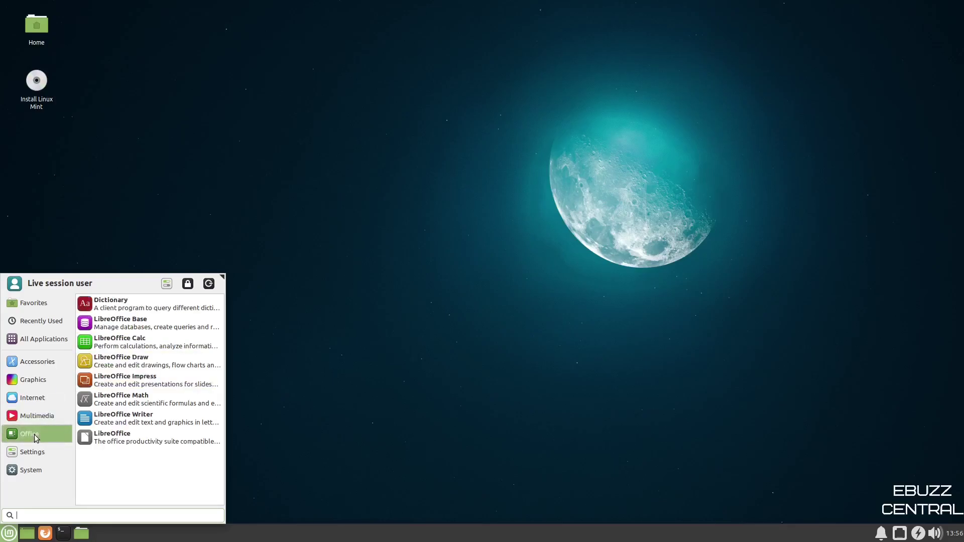
click(33, 452)
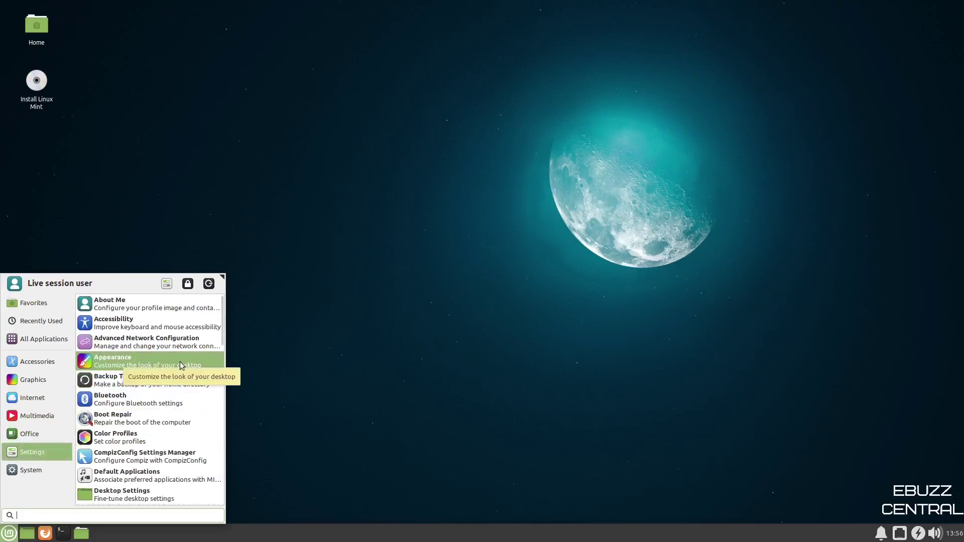
click(150, 363)
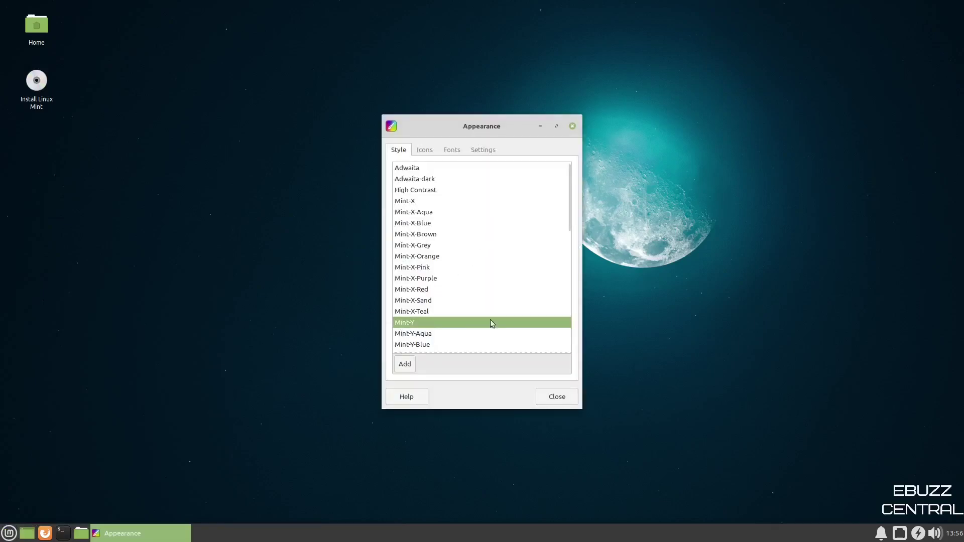
Step: Apply the Mint-Y-Dark style and scroll through the available icon themes
scroll(475, 299, down, 4)
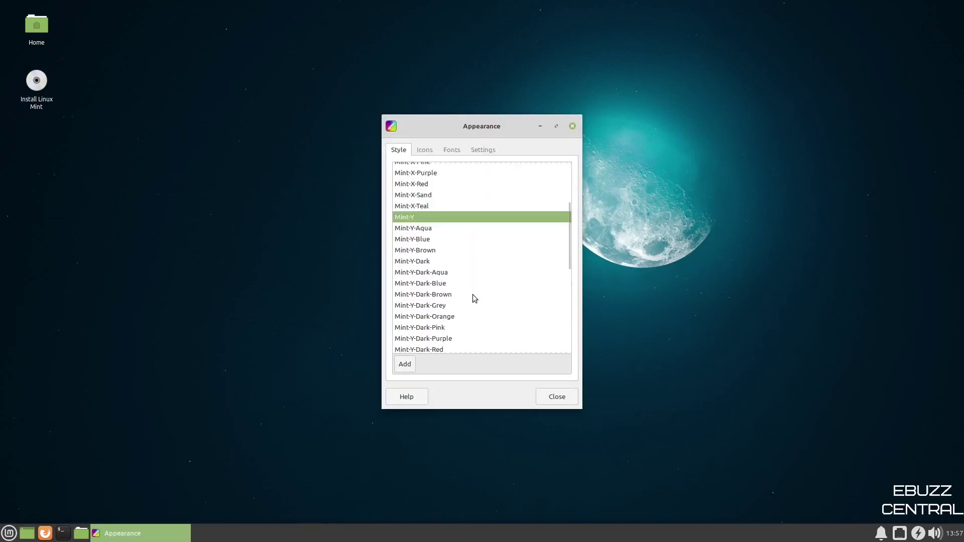
click(482, 262)
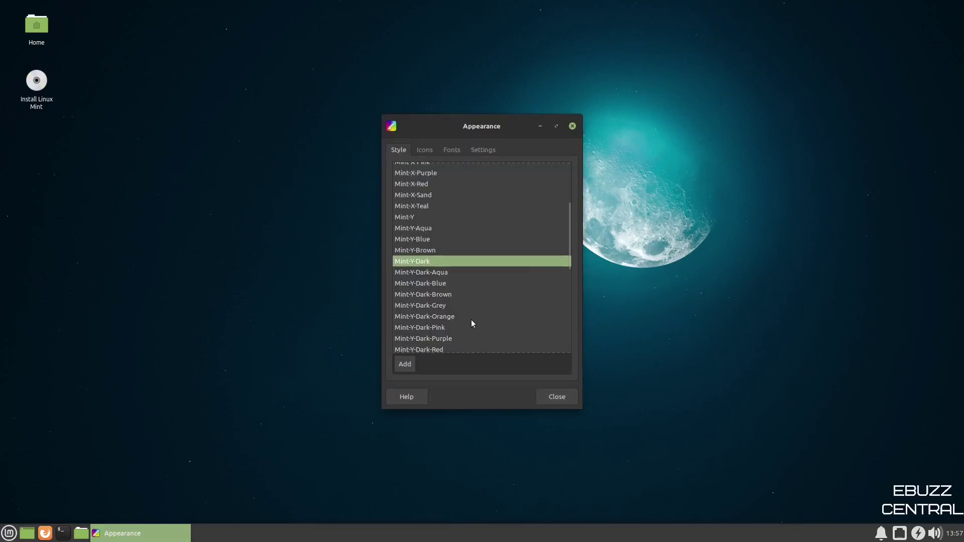
click(425, 150)
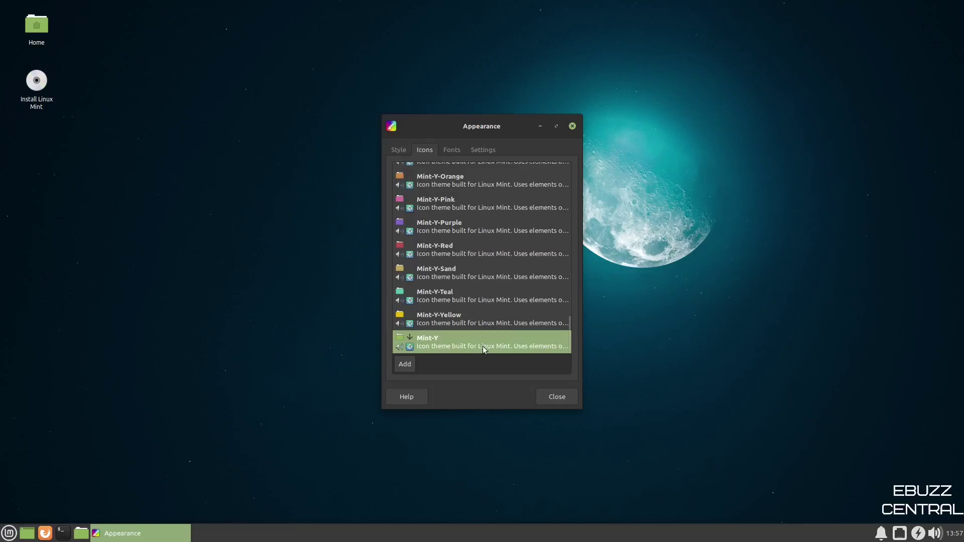
scroll(490, 297, up, 15)
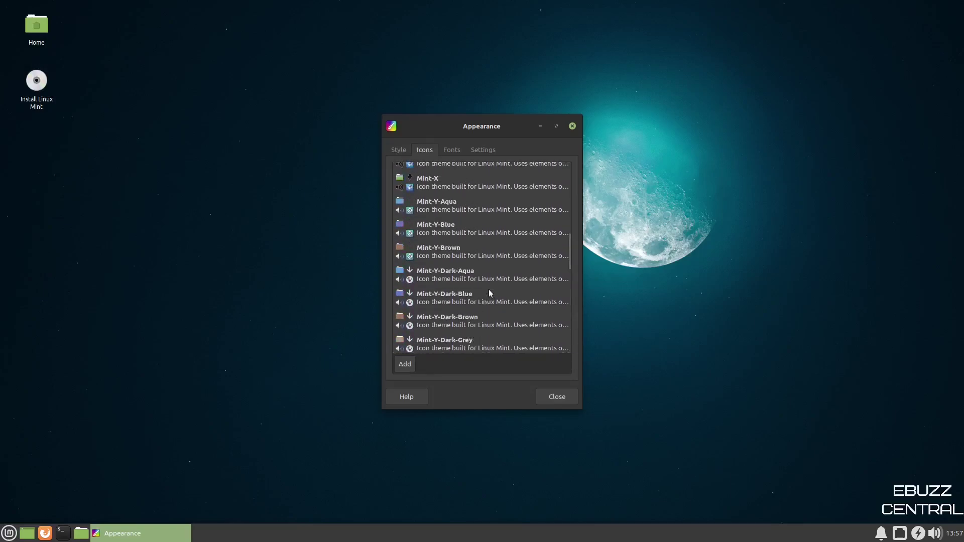
scroll(490, 289, up, 8)
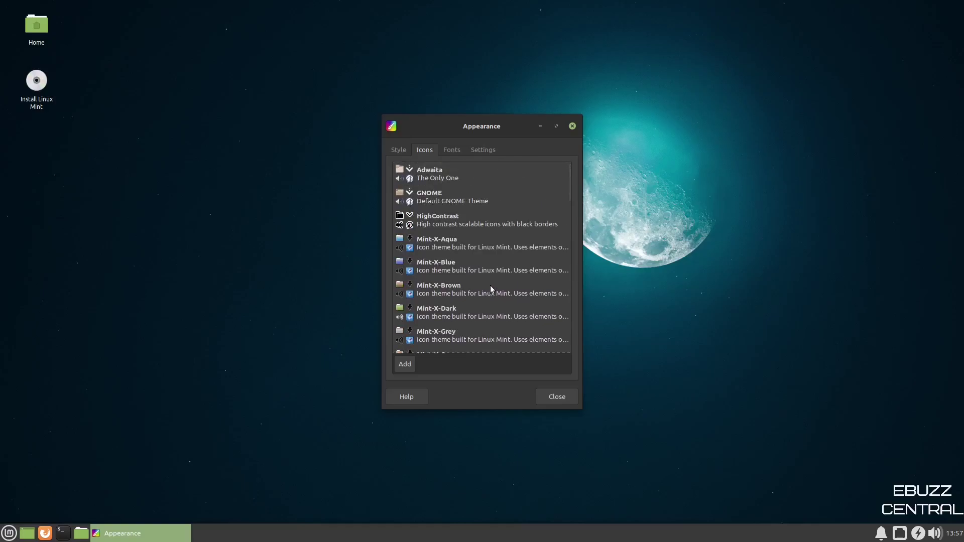
scroll(490, 289, down, 3)
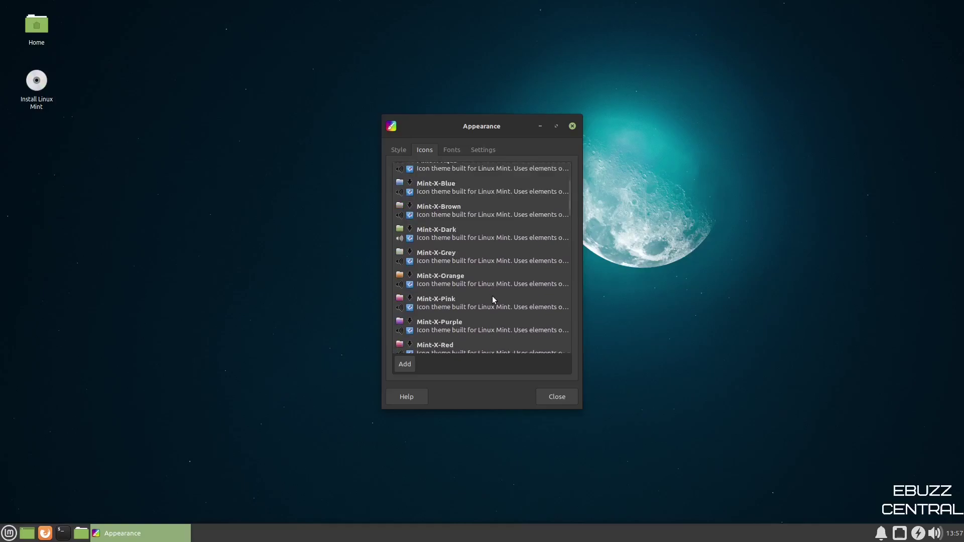
Step: Browse Downloads for an icon theme file, cancel, then apply Mint-X-Purple icons
click(406, 368)
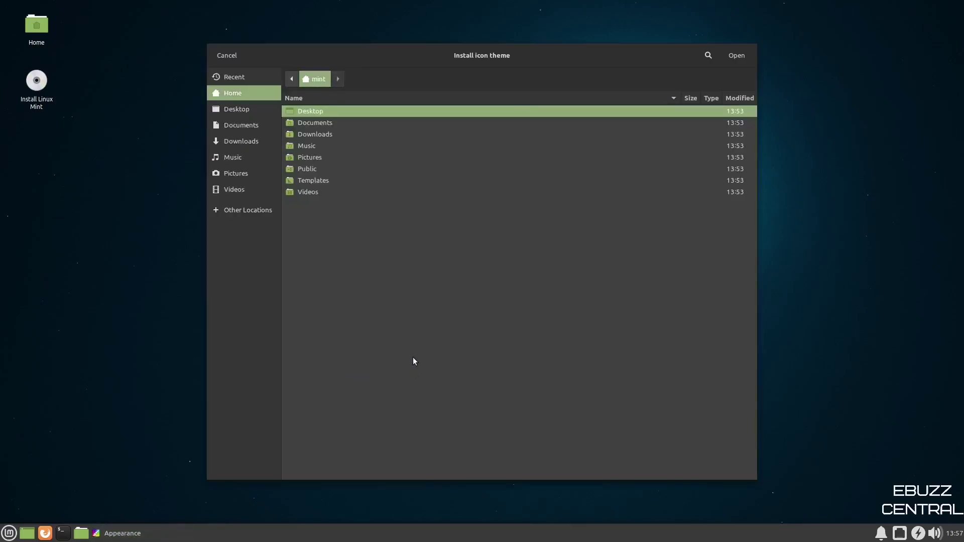
double_click(316, 132)
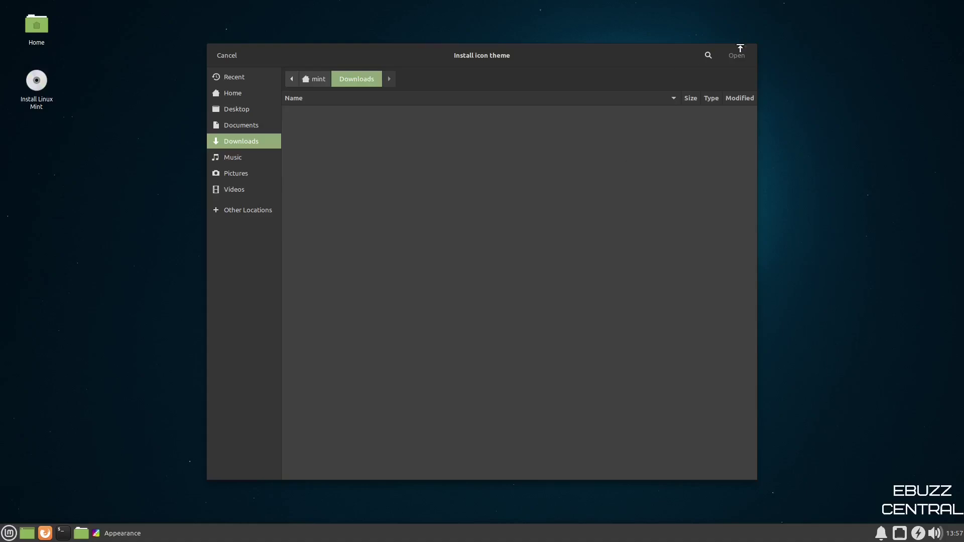
click(227, 56)
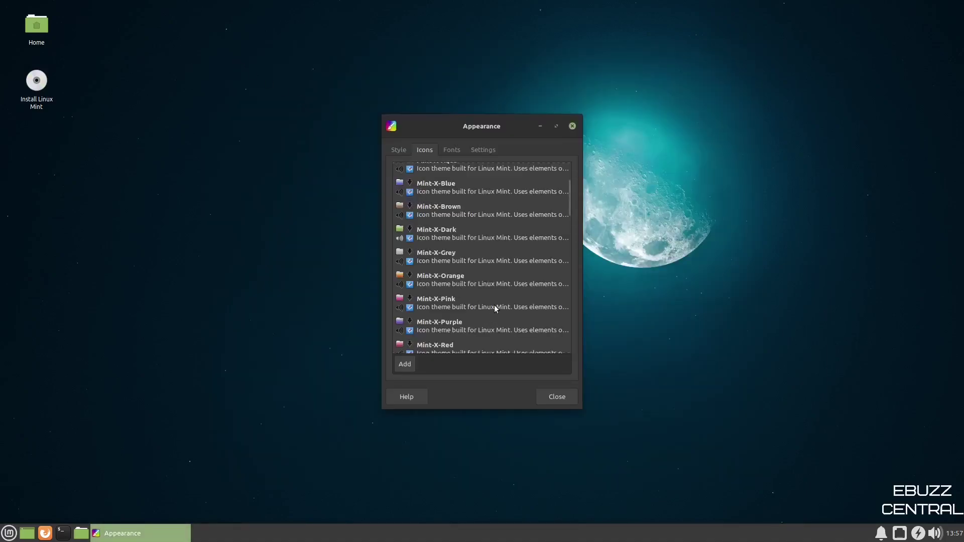
click(458, 327)
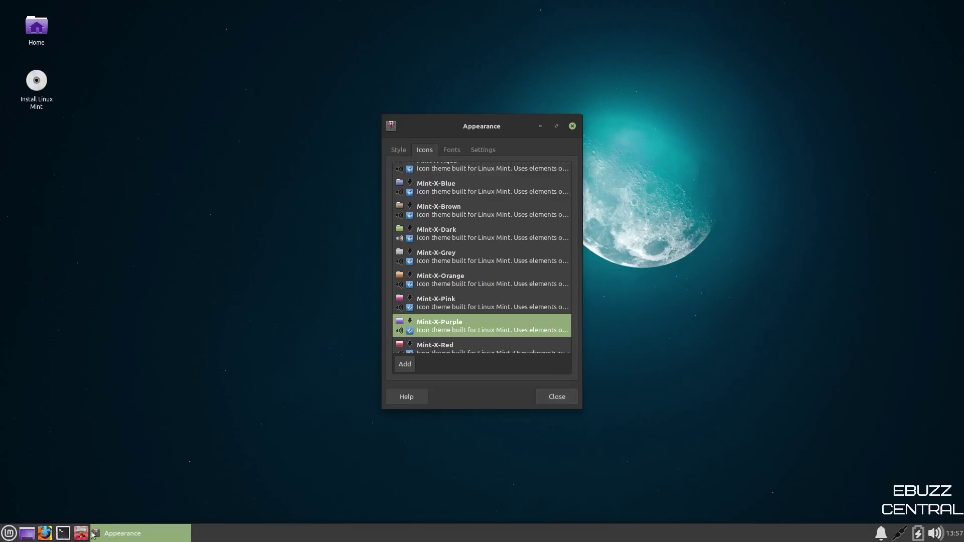
Step: Set the default font to Ubuntu Regular size 12 on the Fonts tab
click(452, 150)
drag(509, 120, 493, 85)
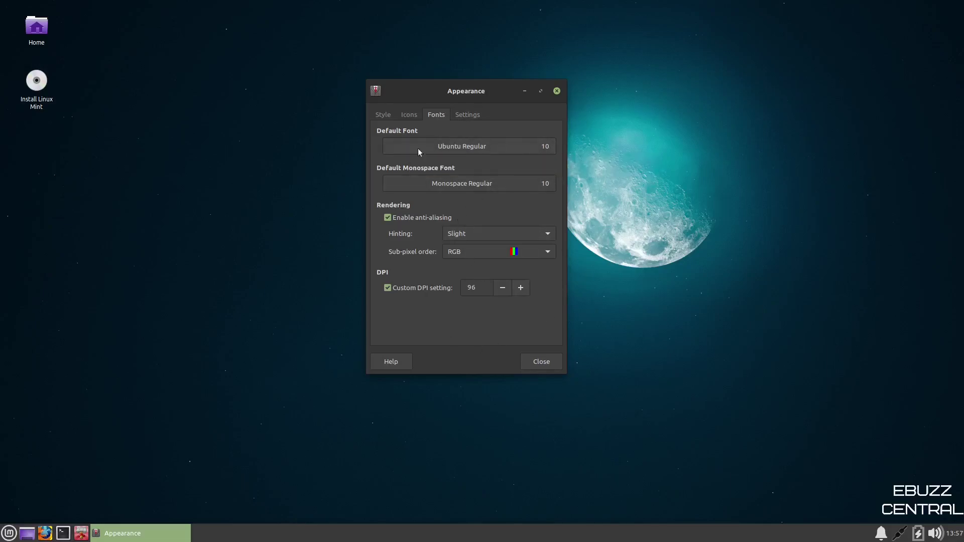
click(514, 146)
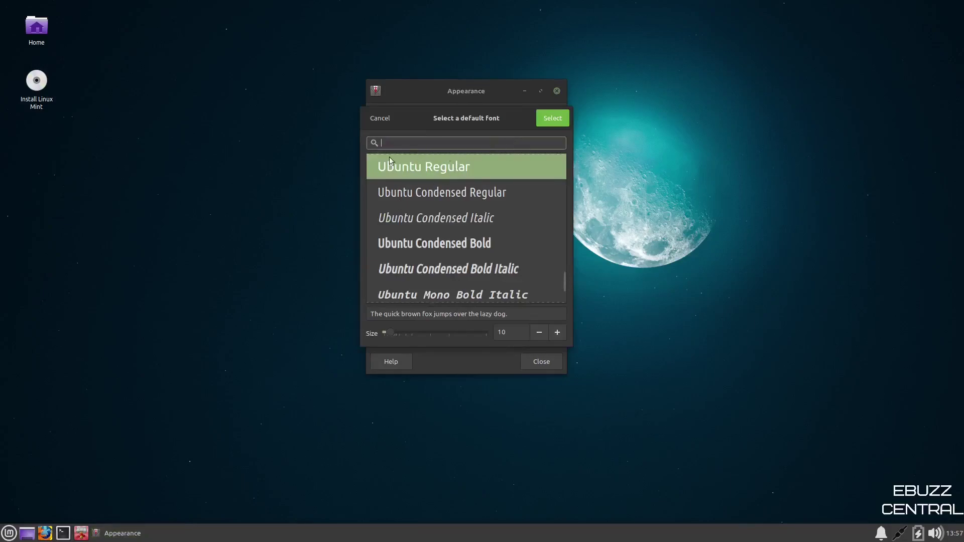
click(556, 333)
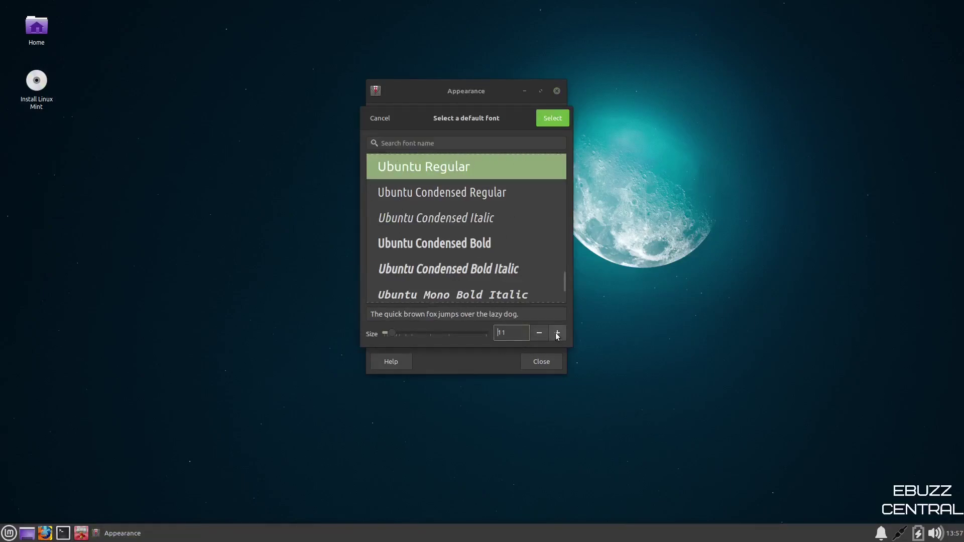
click(556, 334)
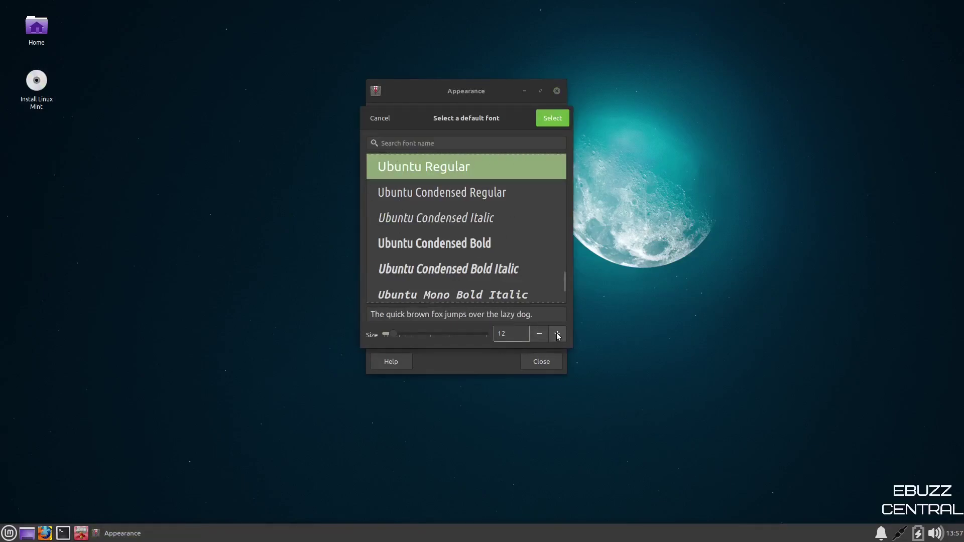
click(553, 119)
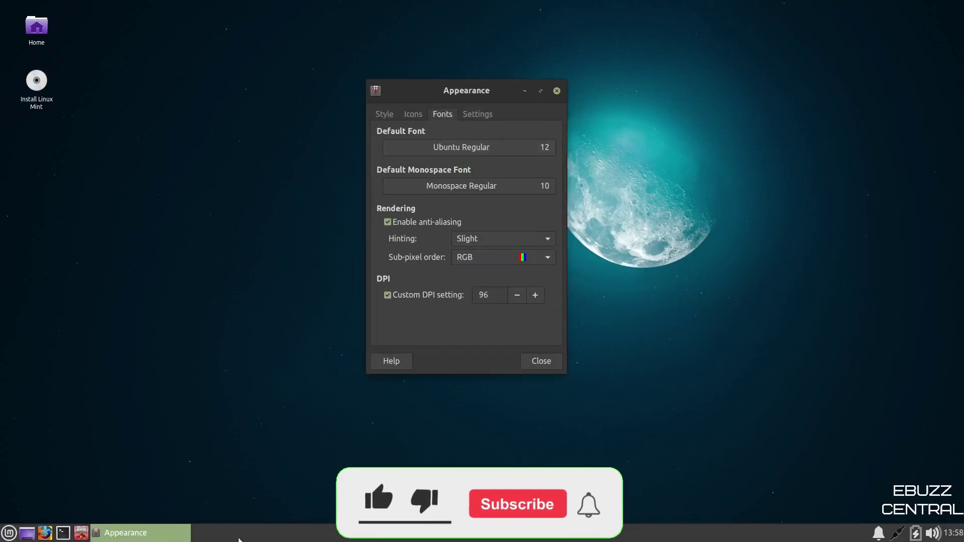
Step: Raise the custom DPI to 99 and close Appearance
click(535, 296)
click(536, 297)
click(537, 299)
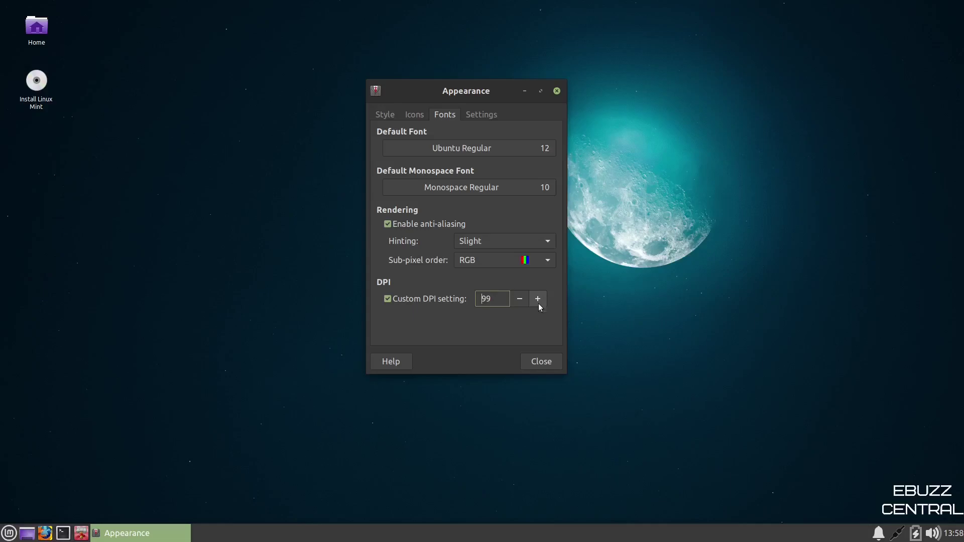
click(542, 362)
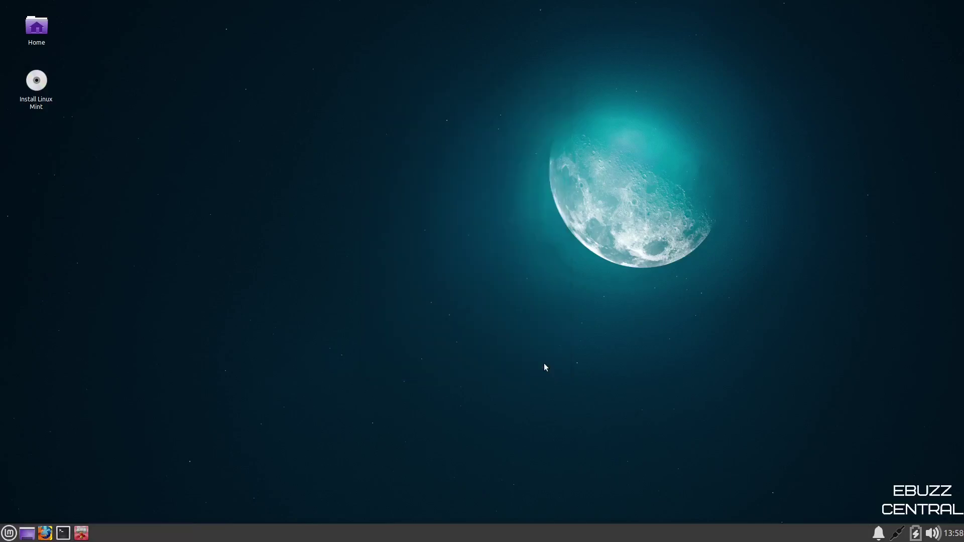
Step: Launch Software Manager from the applications menu
click(8, 532)
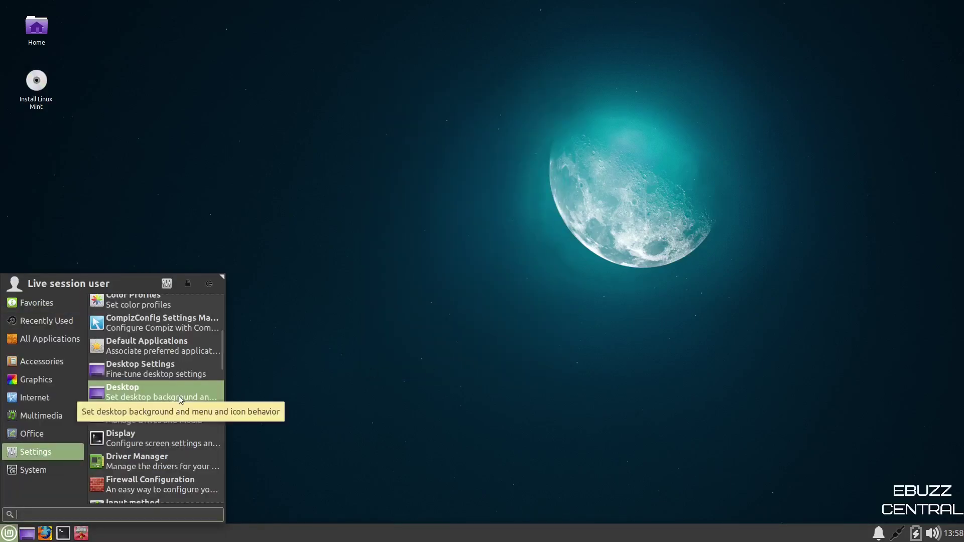
scroll(181, 404, down, 2)
scroll(181, 406, down, 10)
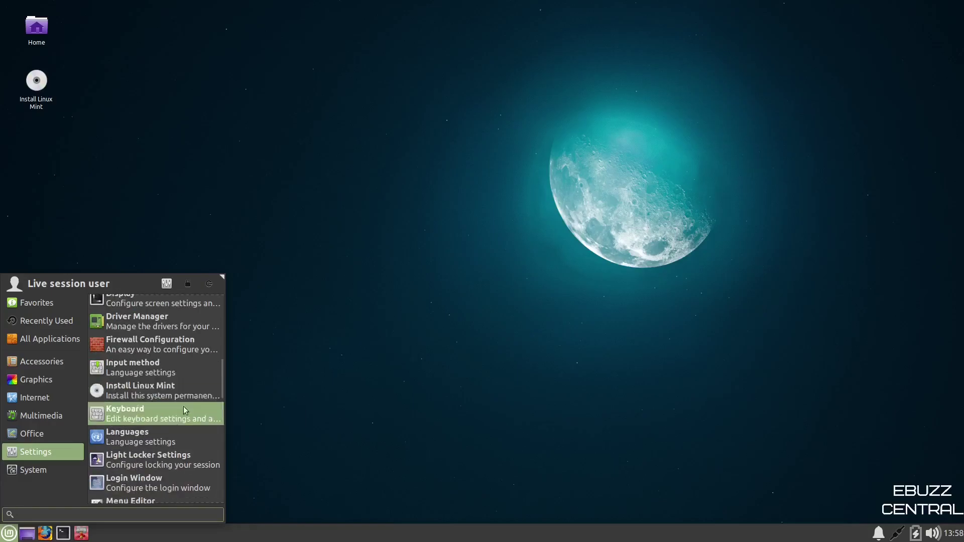
click(139, 426)
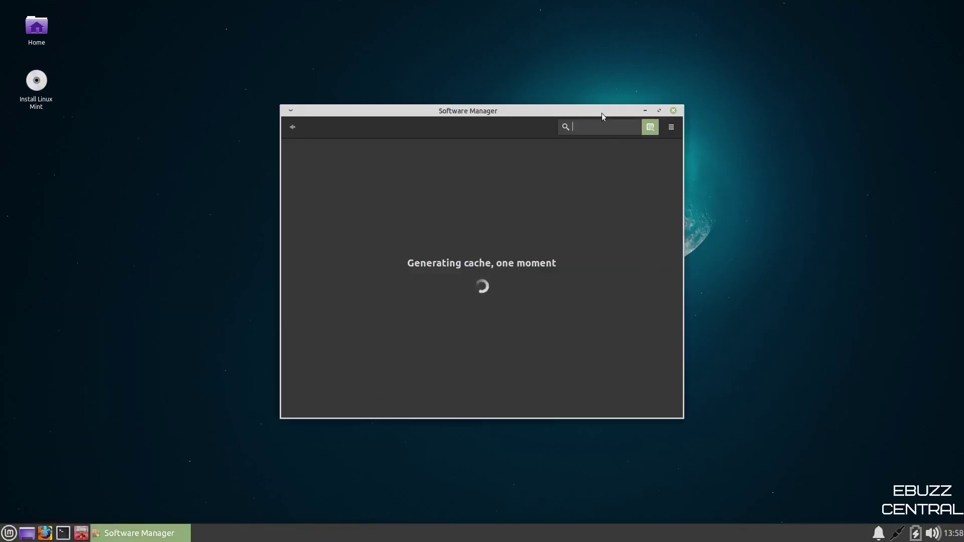
Step: Move and enlarge the Software Manager window and browse Sound and video
drag(602, 113, 497, 66)
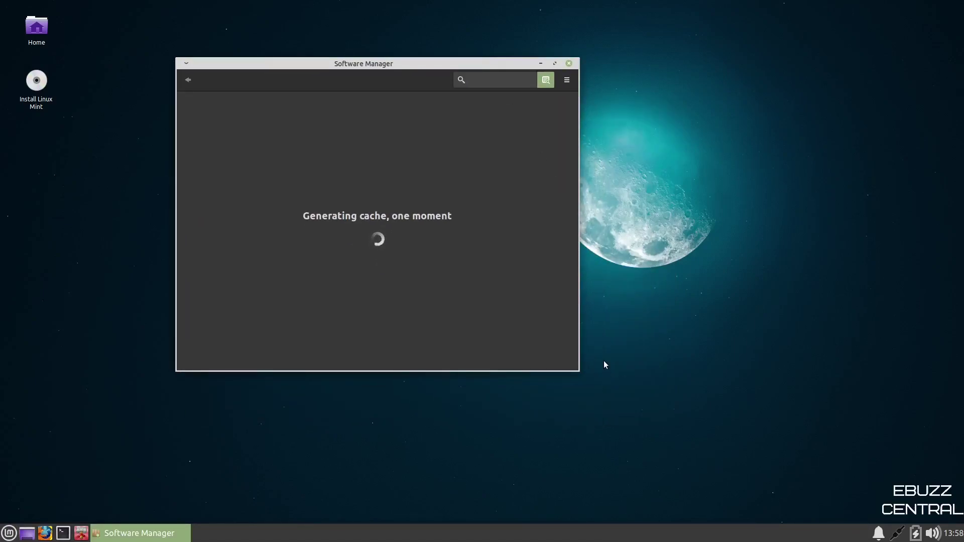
drag(580, 371, 741, 420)
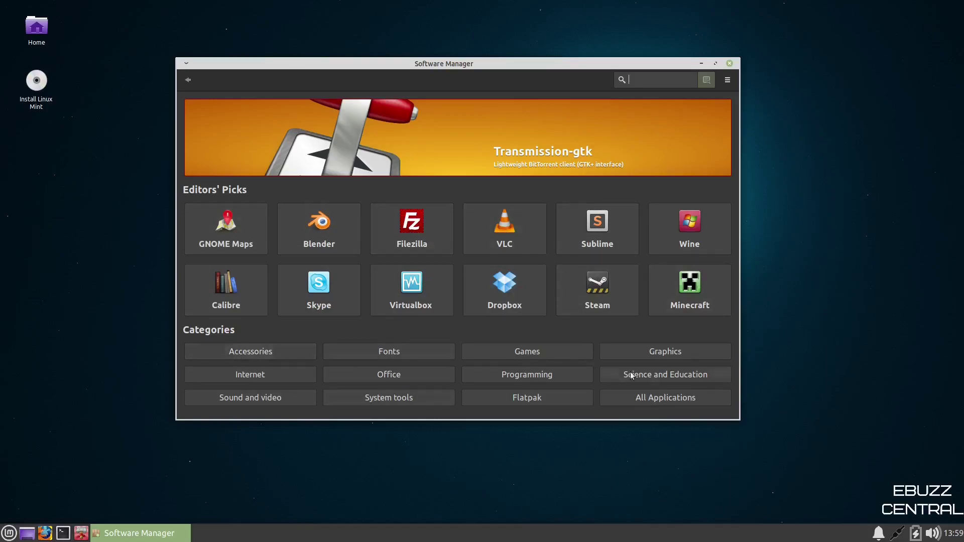
click(261, 395)
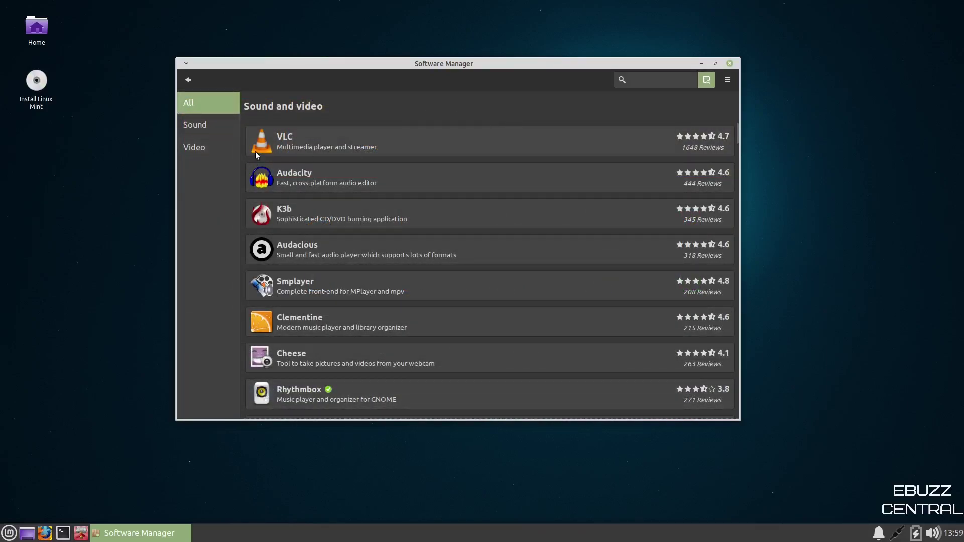
Step: Filter to Video apps, search 'obs' and view the Obs-studio details
click(212, 105)
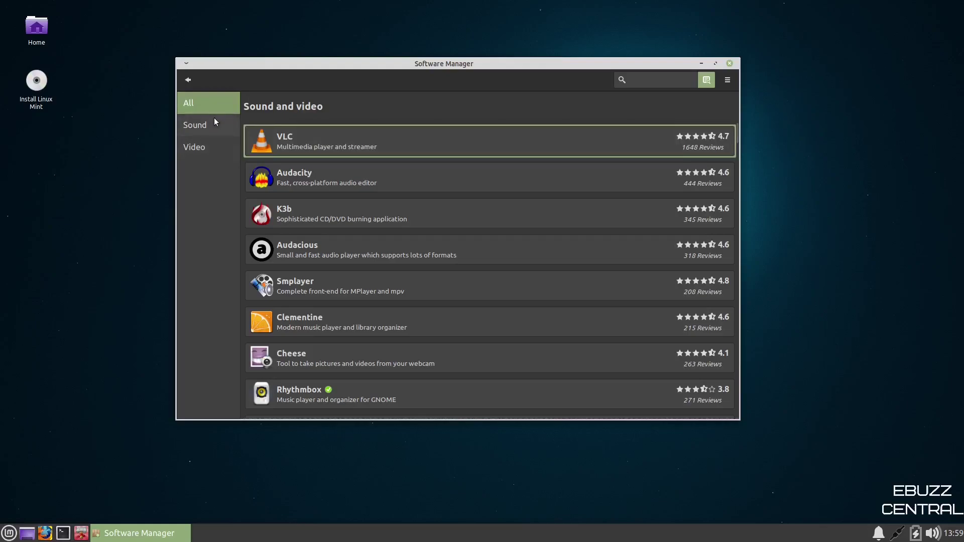
click(205, 148)
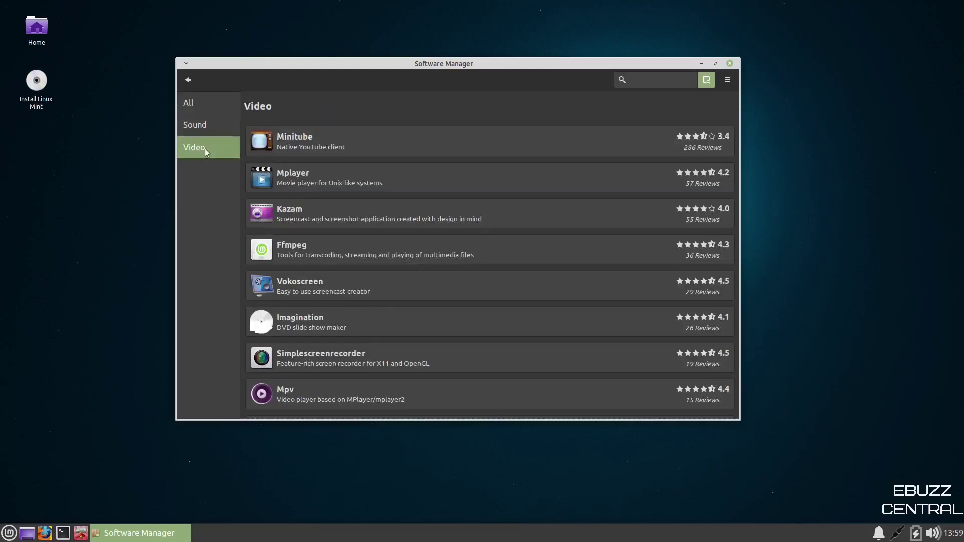
click(643, 81)
text(o)
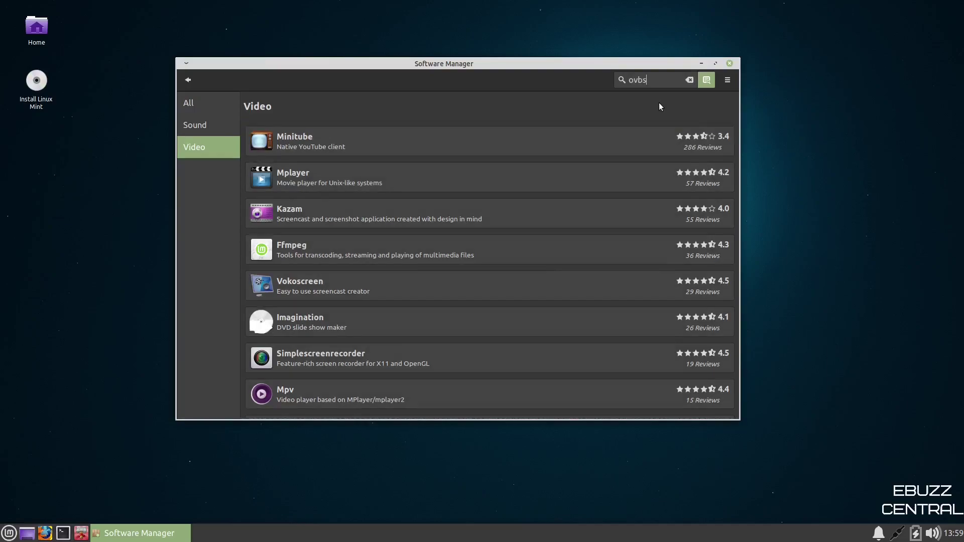
text(bs)
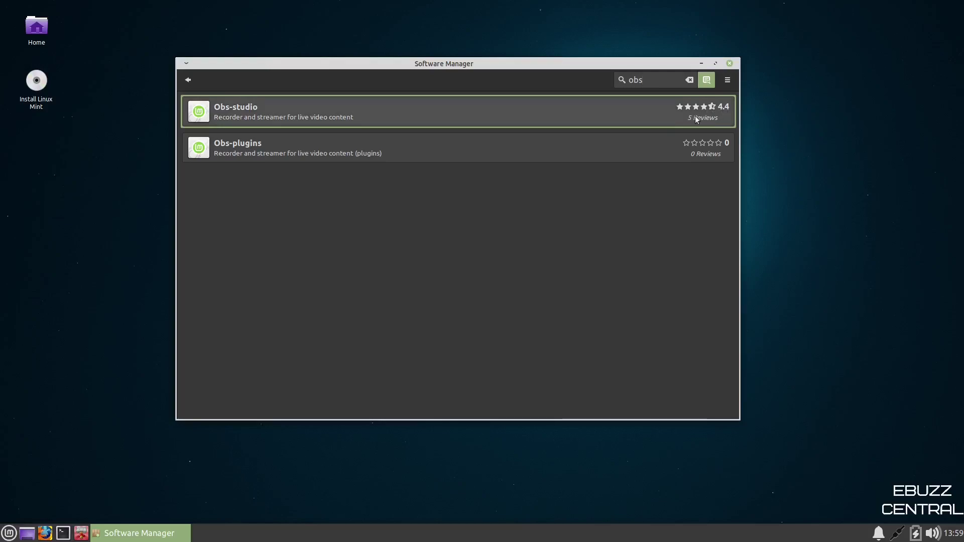
click(539, 116)
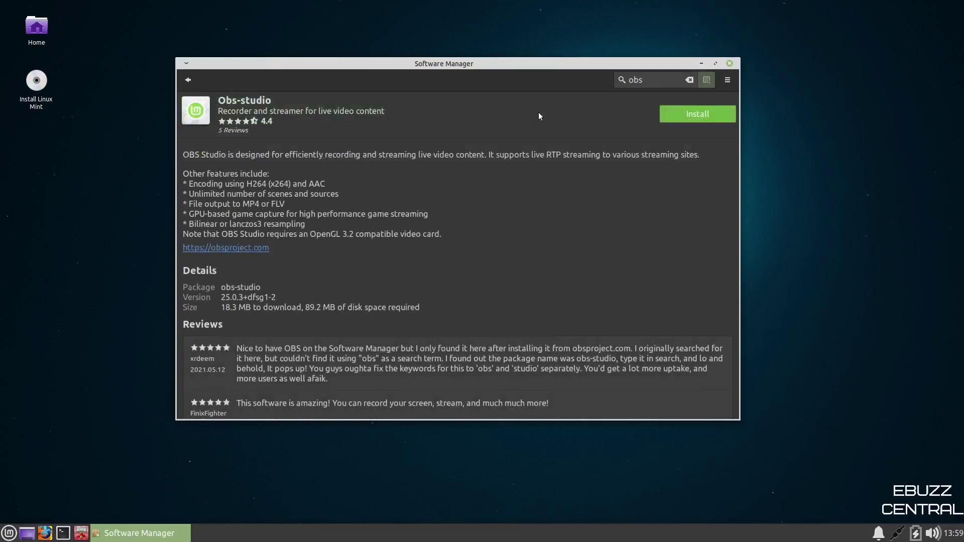
click(187, 80)
click(186, 81)
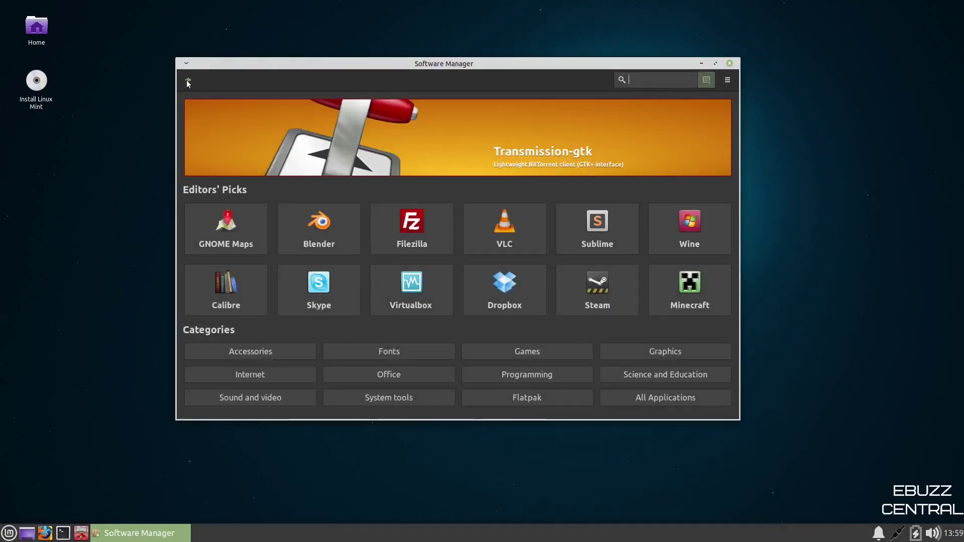
Step: Search for 'kdenlive' and then close Software Manager
click(649, 80)
text(kdenlive)
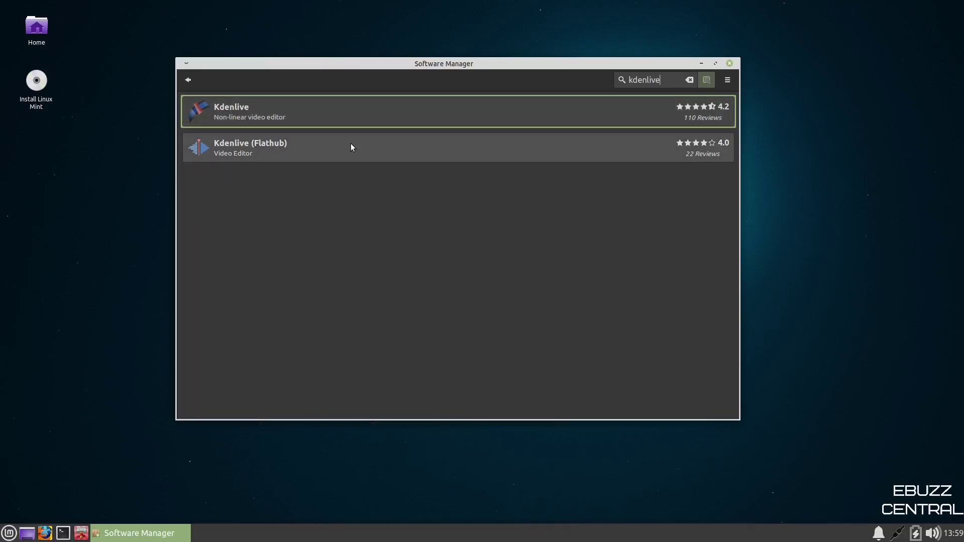
click(731, 64)
Step: Launch Synaptic Package Manager from the applications menu
click(9, 533)
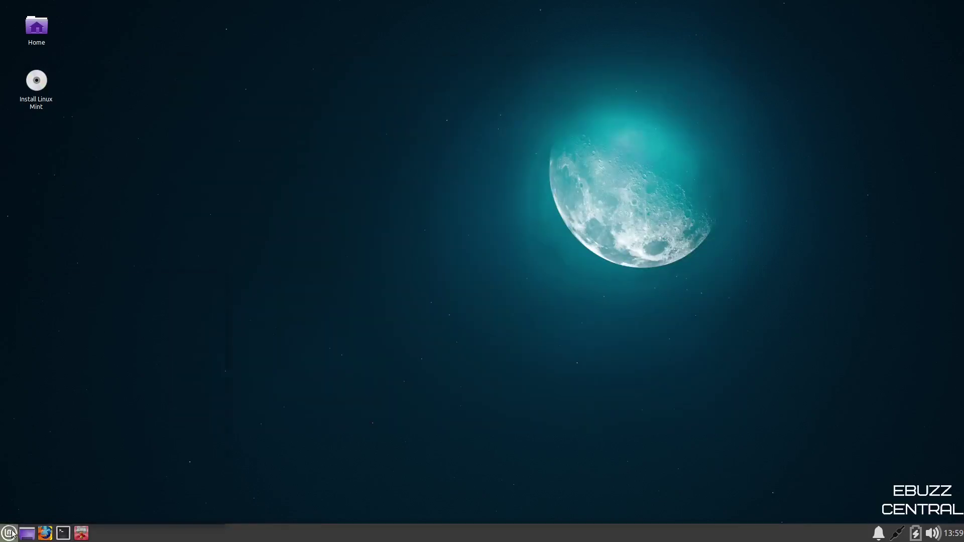
mouse_move(35, 451)
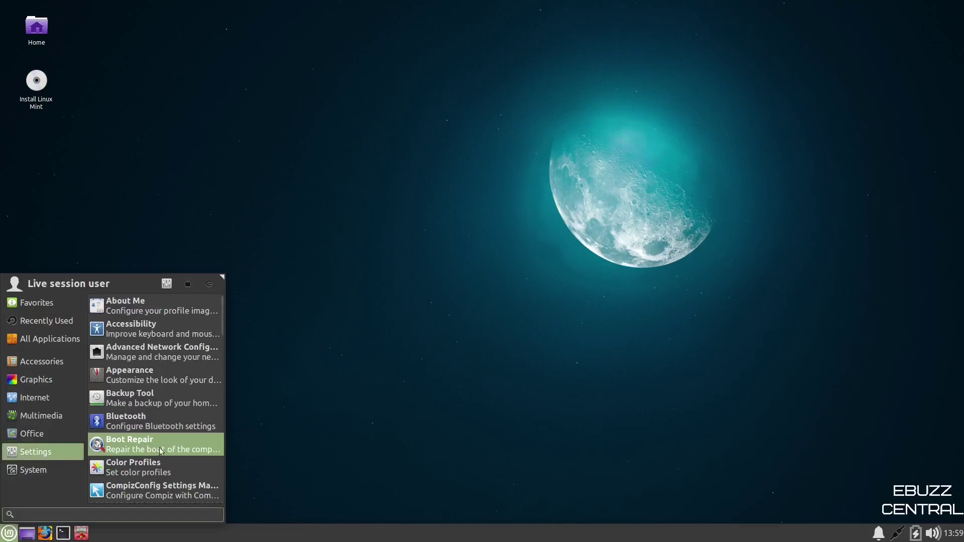
scroll(157, 454, down, 3)
scroll(158, 454, down, 8)
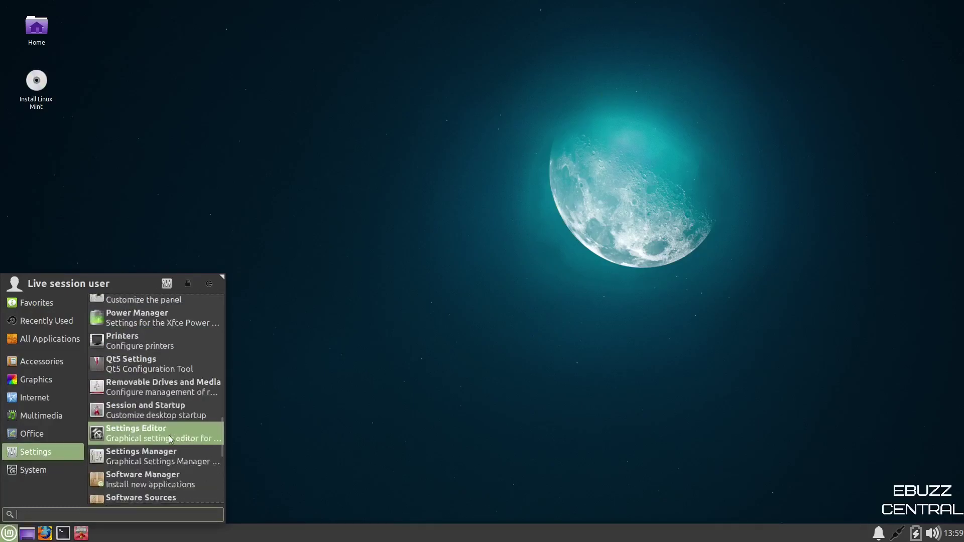
click(144, 466)
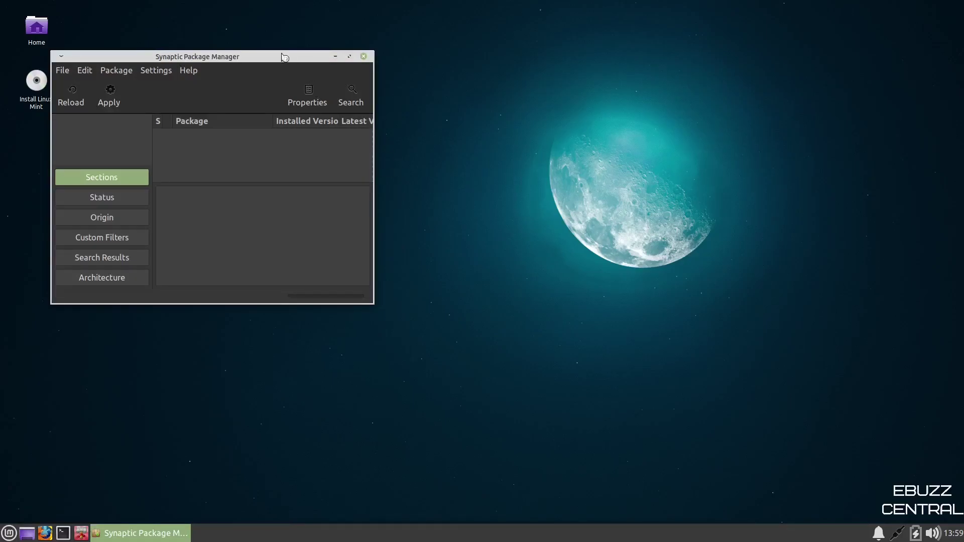
Step: Reposition Synaptic, dismiss the Quick Introduction and enlarge the window
drag(282, 56, 471, 71)
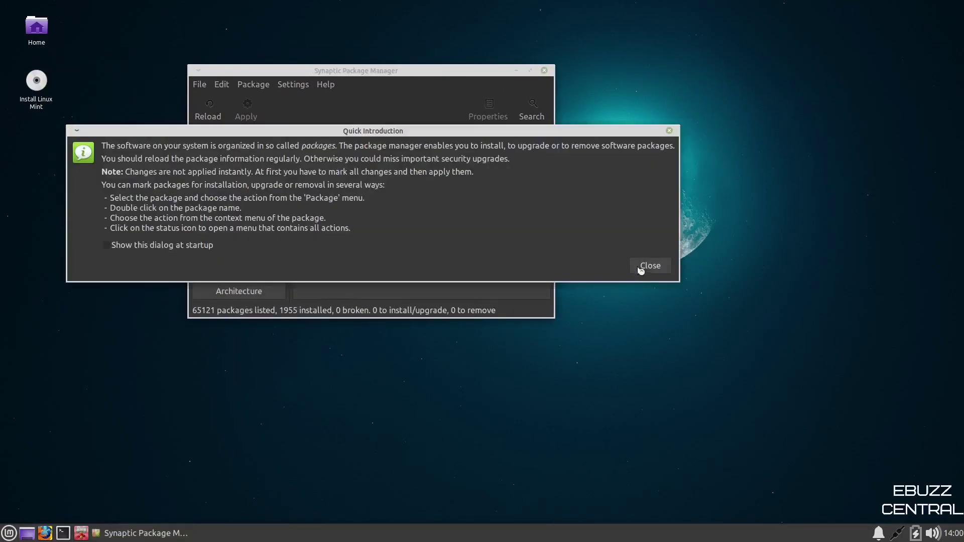
click(646, 268)
drag(557, 322, 718, 455)
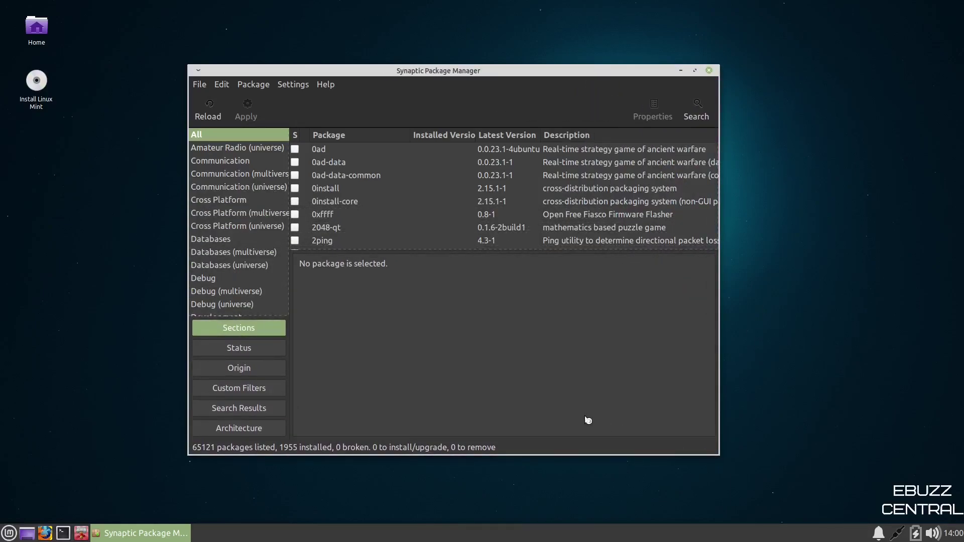
Step: Search Synaptic's package list for 'obs'
click(700, 112)
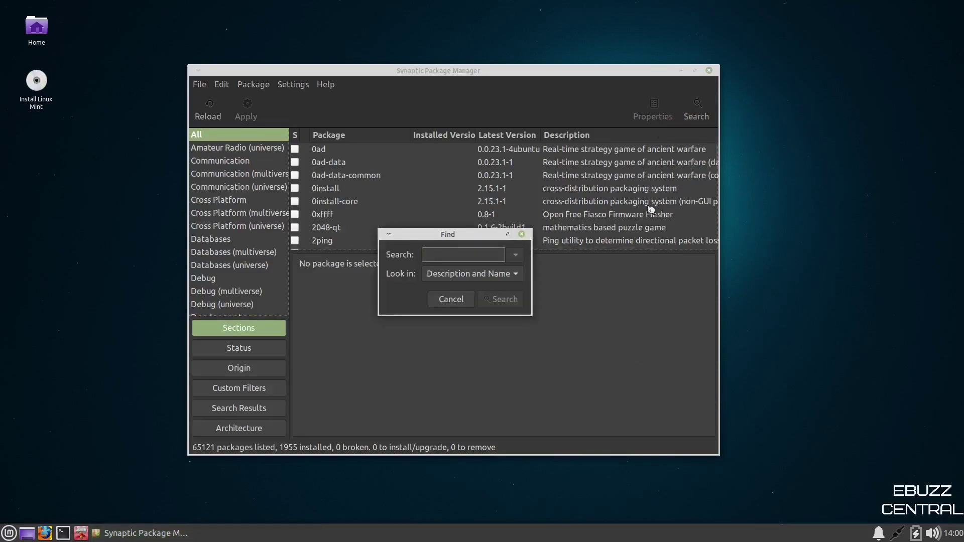
text(obs)
click(504, 300)
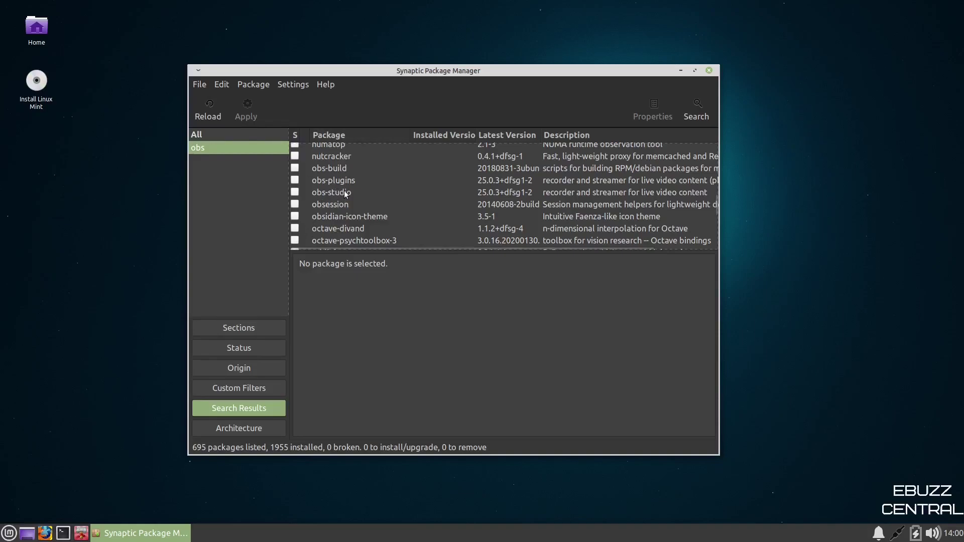
Step: Mark obs-studio for installation and accept its required packages (54 packages, 89.2 MB)
click(295, 192)
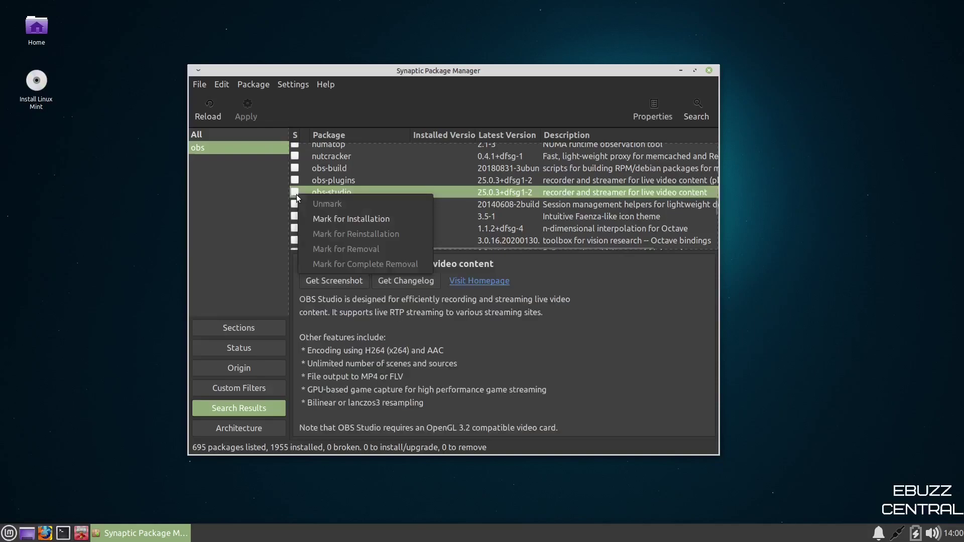
click(331, 217)
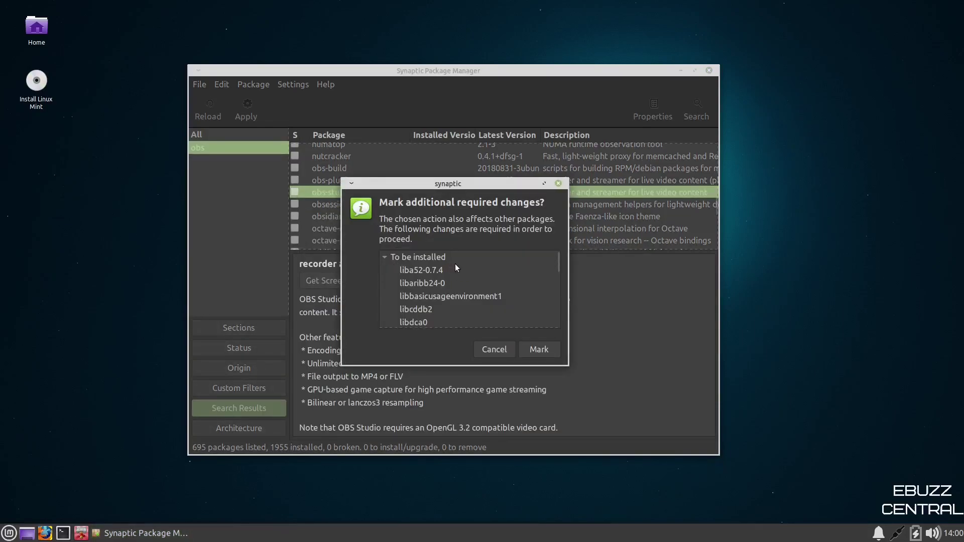
scroll(455, 269, down, 10)
scroll(456, 261, down, 10)
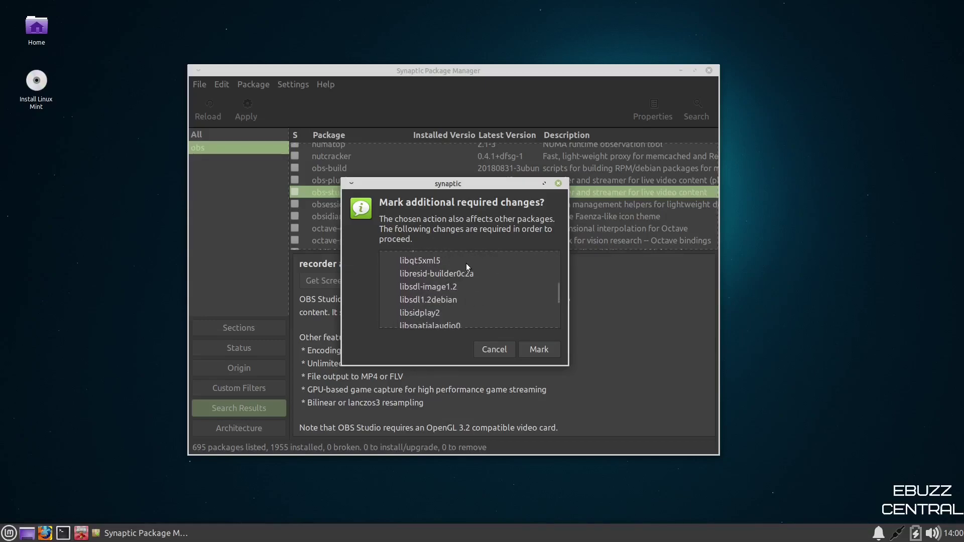
click(540, 349)
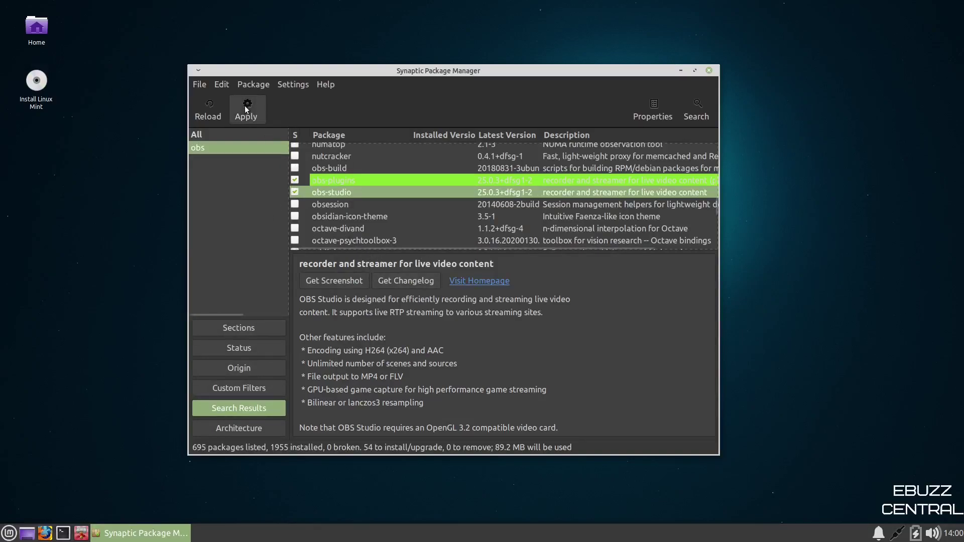
Step: Quit Synaptic discarding the marks, launch Timeshift from System, then reposition and enlarge its window
click(709, 71)
click(661, 295)
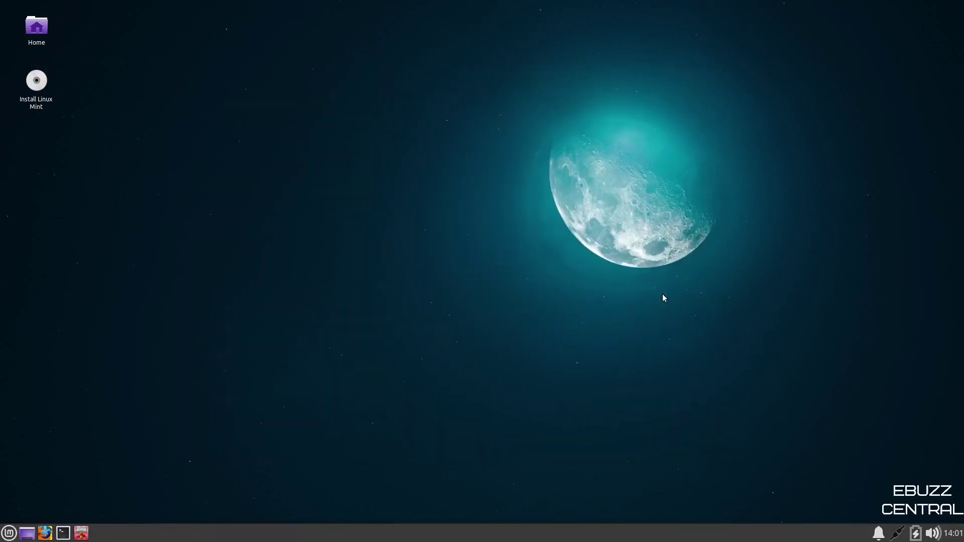
click(9, 533)
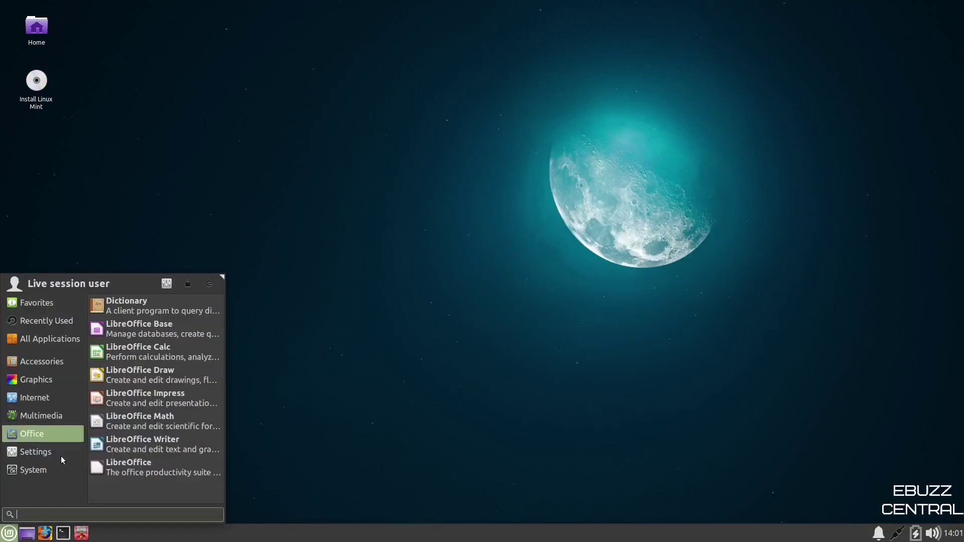
mouse_move(41, 467)
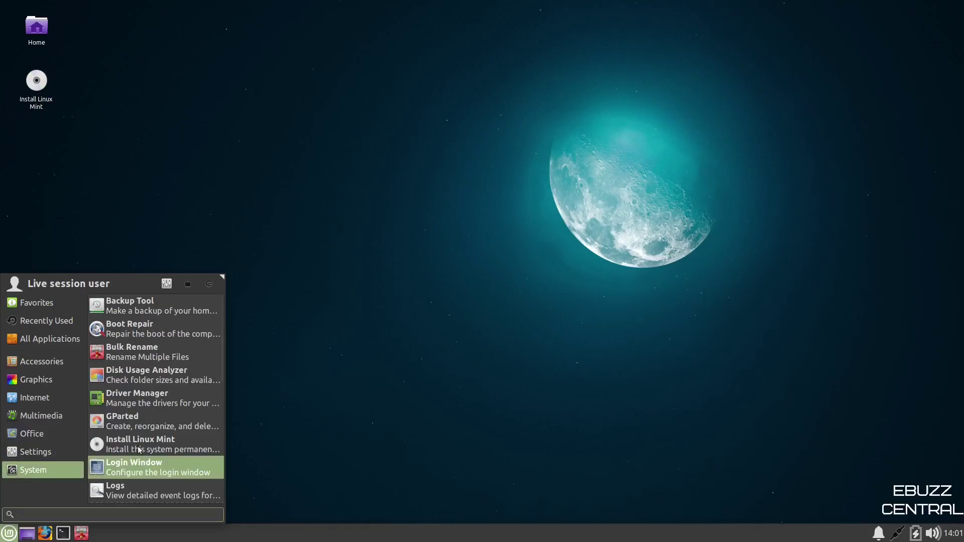
scroll(149, 395, down, 2)
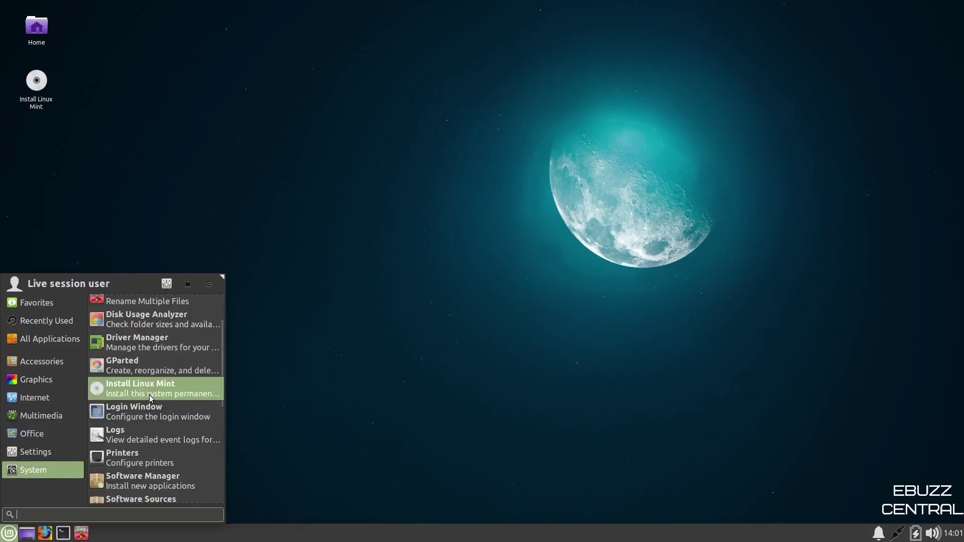
scroll(149, 395, down, 7)
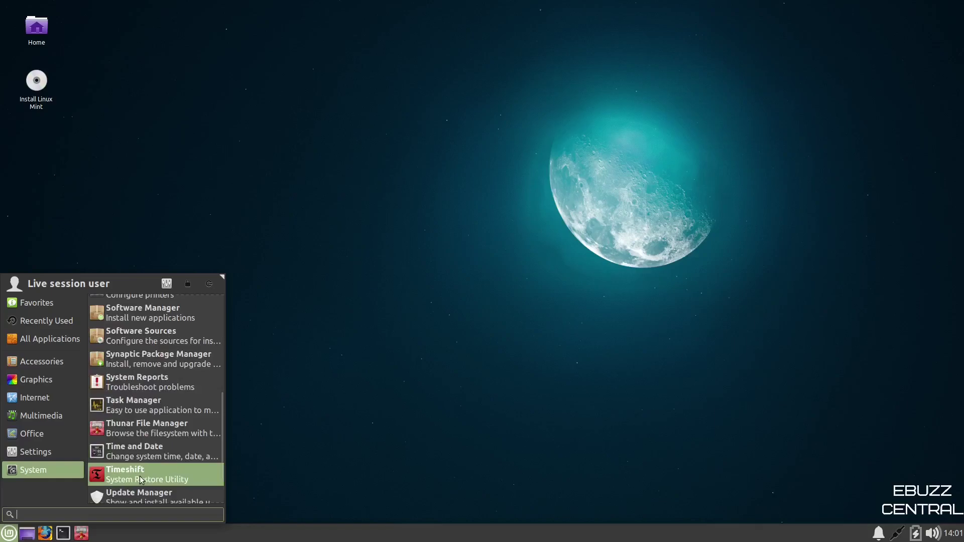
click(141, 479)
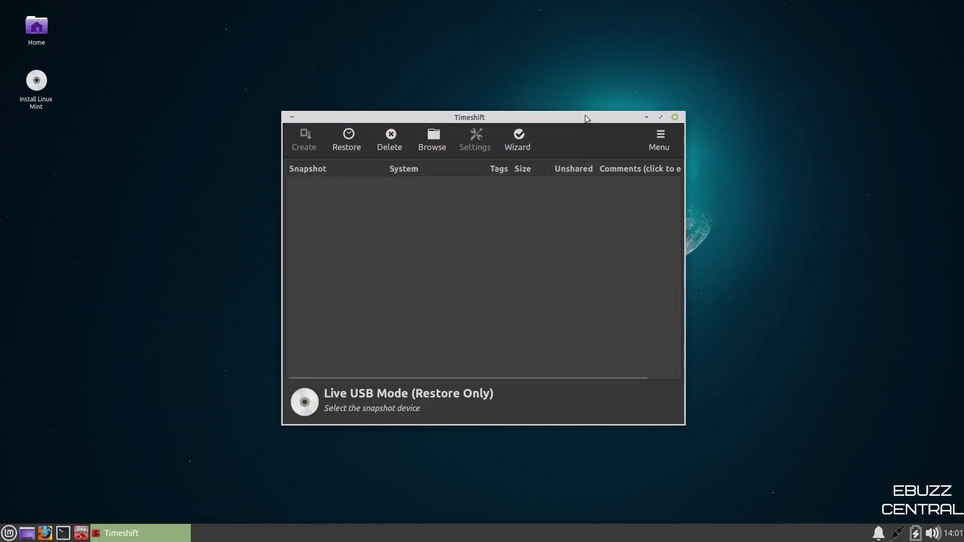
drag(585, 118, 544, 89)
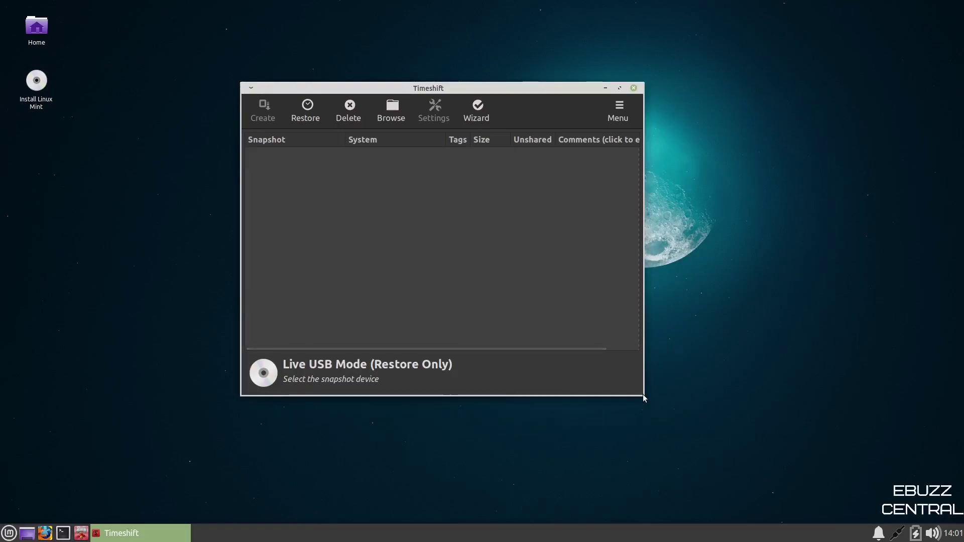
drag(644, 396, 749, 463)
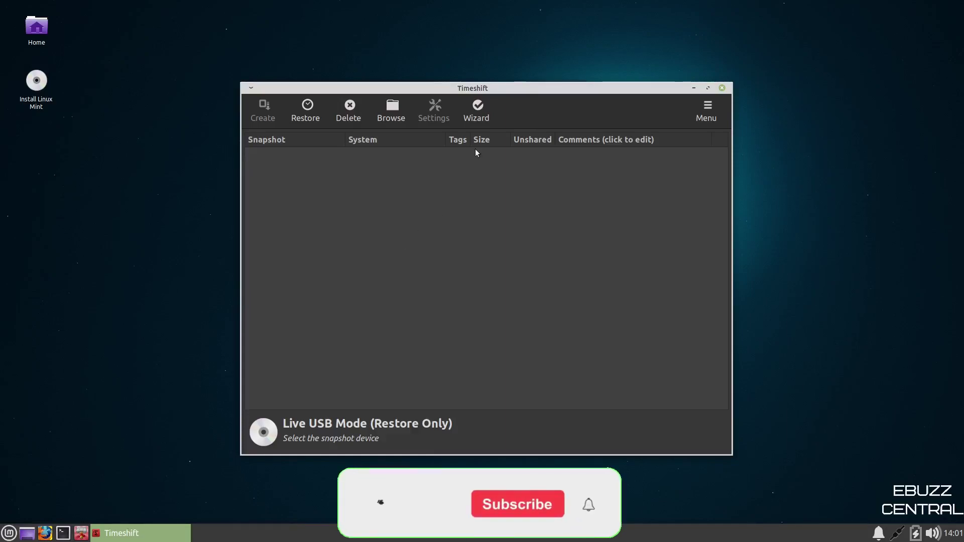
Step: Start the Setup Wizard with RSYNC, show its help text, and reach Select Snapshot Location
click(478, 110)
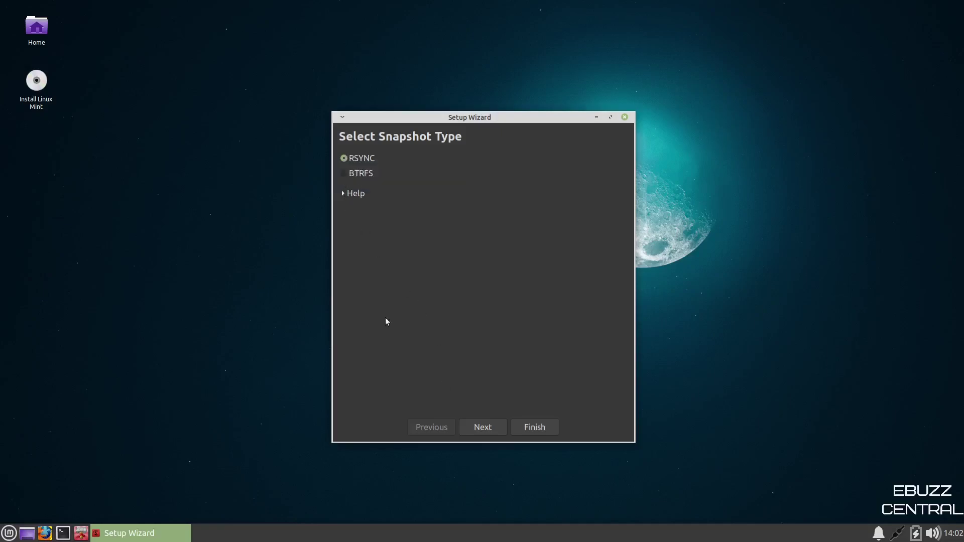
click(344, 194)
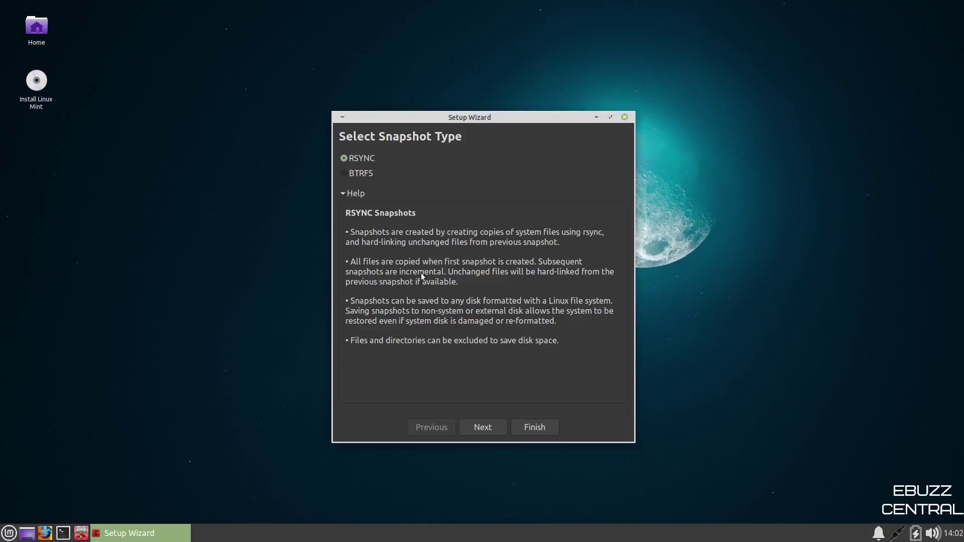
click(483, 427)
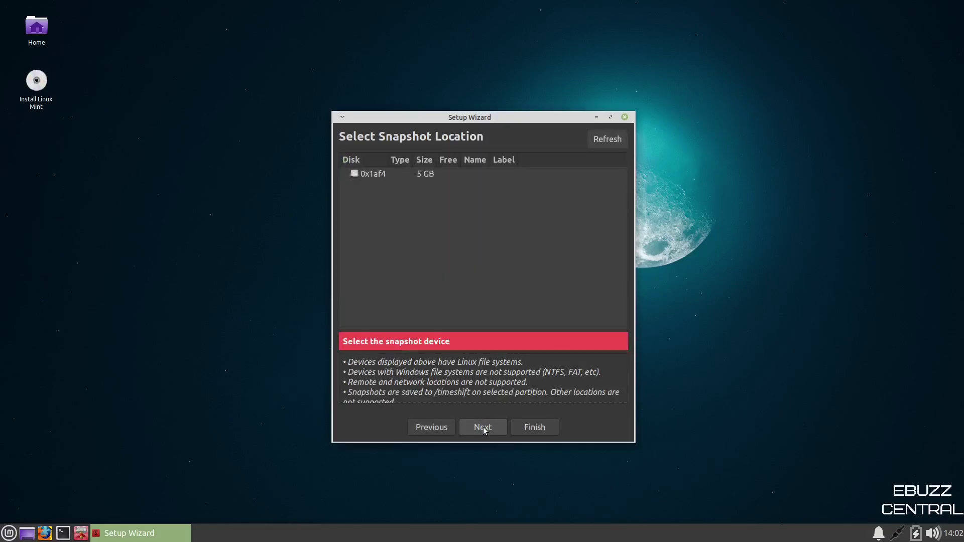
click(757, 307)
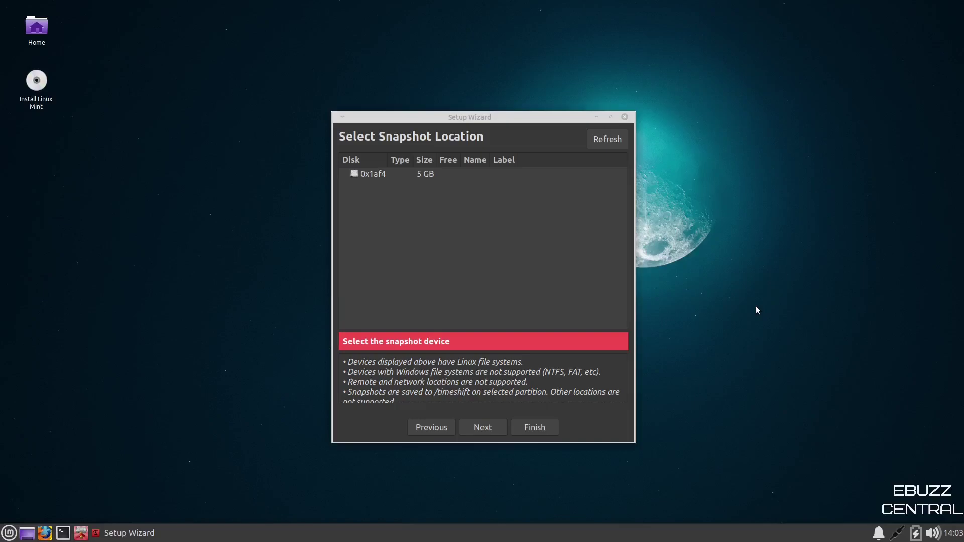
Step: Close the Setup Wizard and Timeshift, browse the Whisker menu's System category, then dismiss it
click(624, 117)
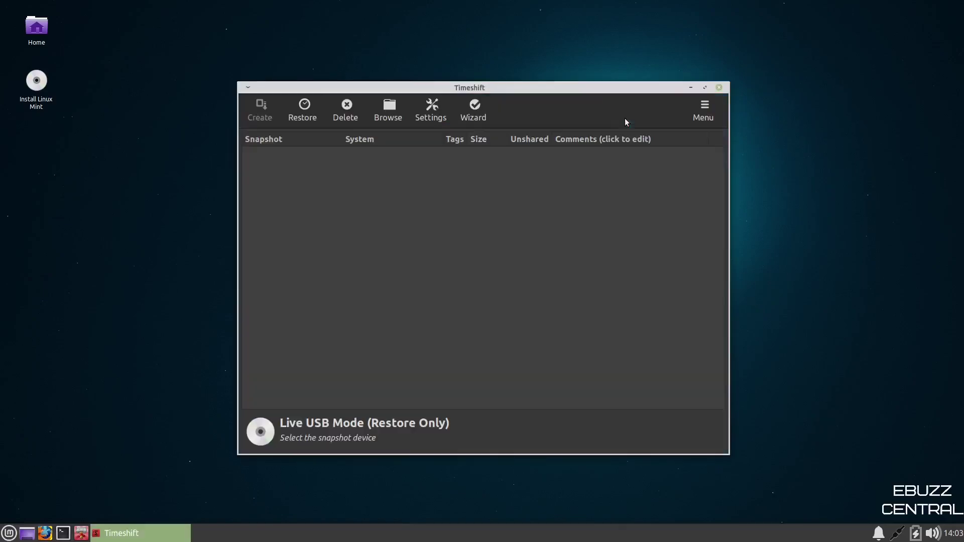
click(719, 87)
click(9, 533)
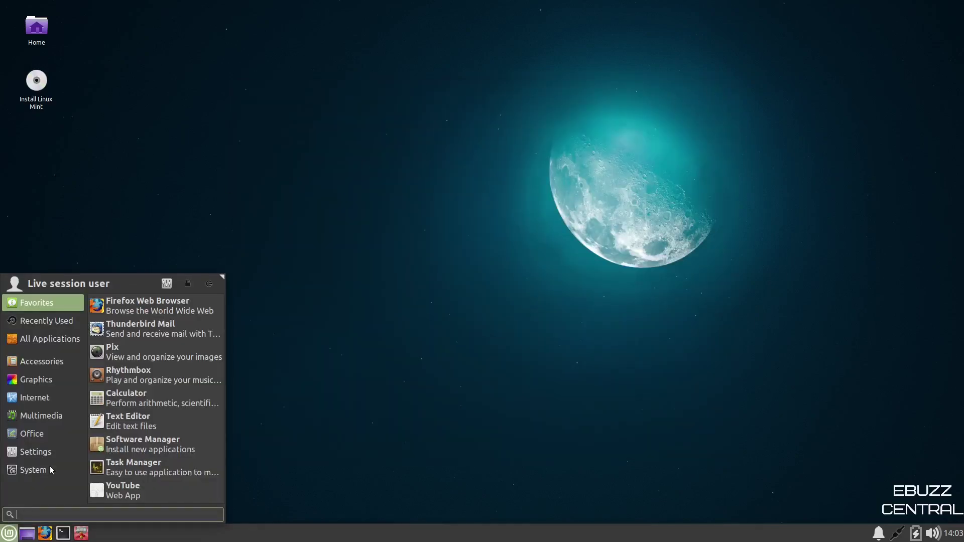
click(52, 471)
scroll(149, 452, down, 1)
scroll(150, 452, down, 2)
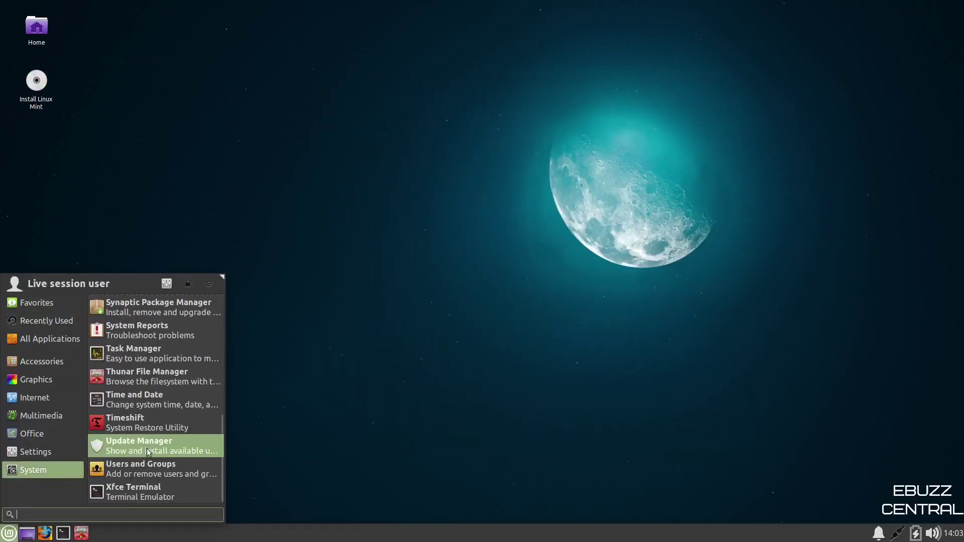
scroll(149, 452, up, 3)
click(477, 219)
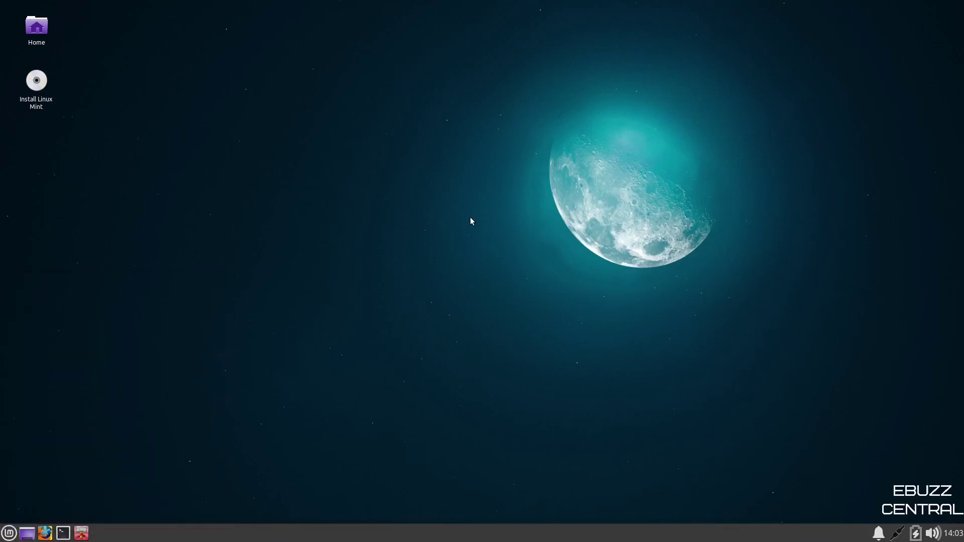